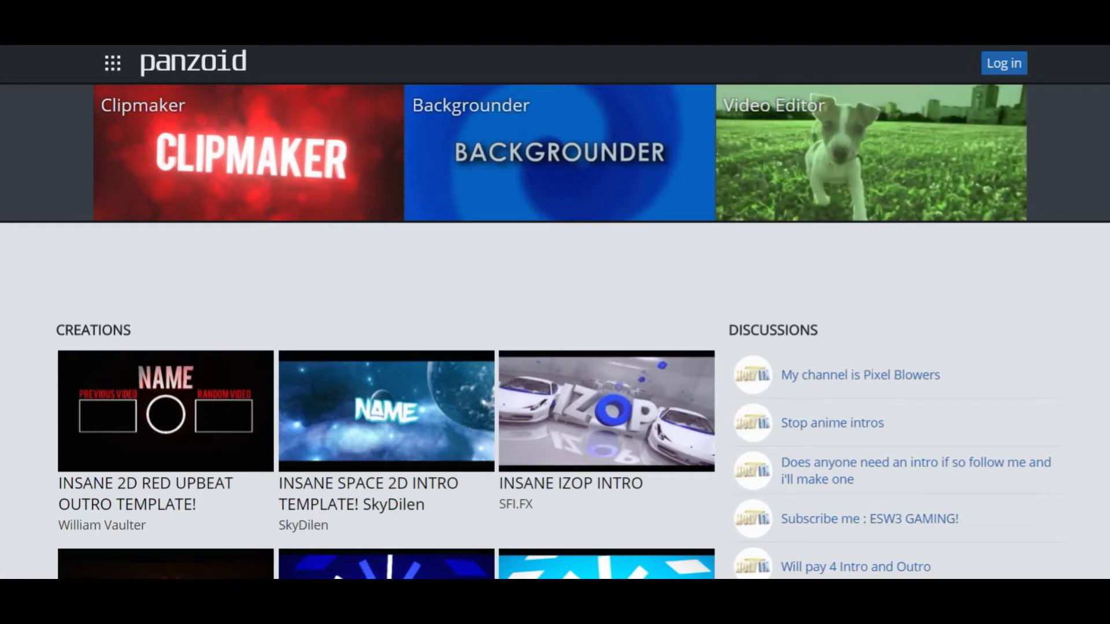
Scroll down the Panzoid home page and open 'more creations'
{"action": "scroll", "coordinate": [554, 312], "scroll_direction": "down", "scroll_amount": 2}
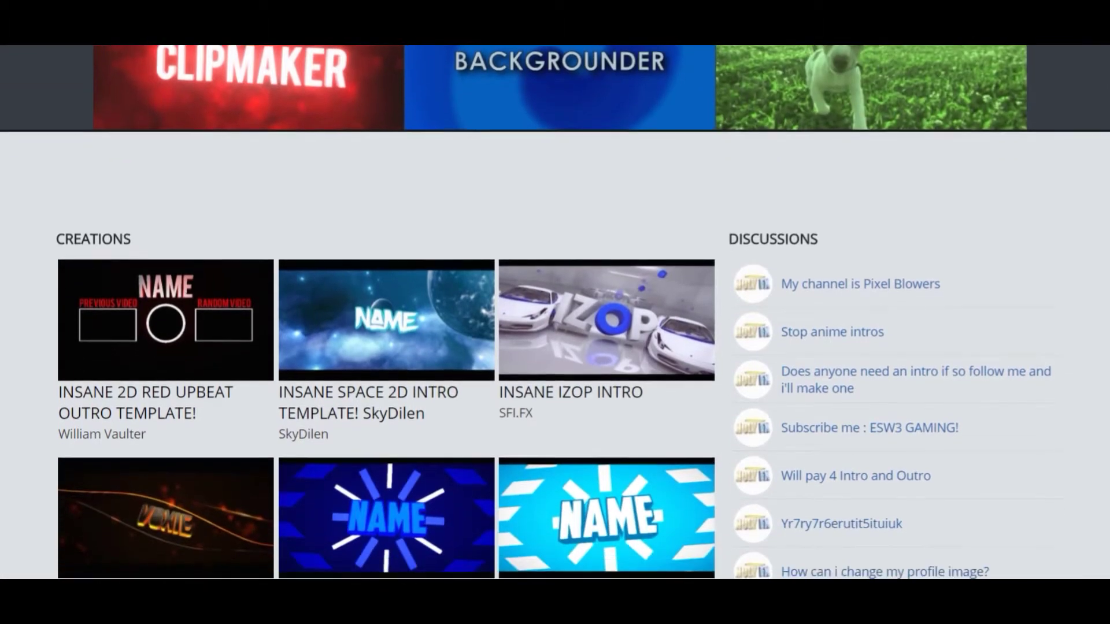
{"action": "scroll", "coordinate": [554, 312], "scroll_direction": "down", "scroll_amount": 3}
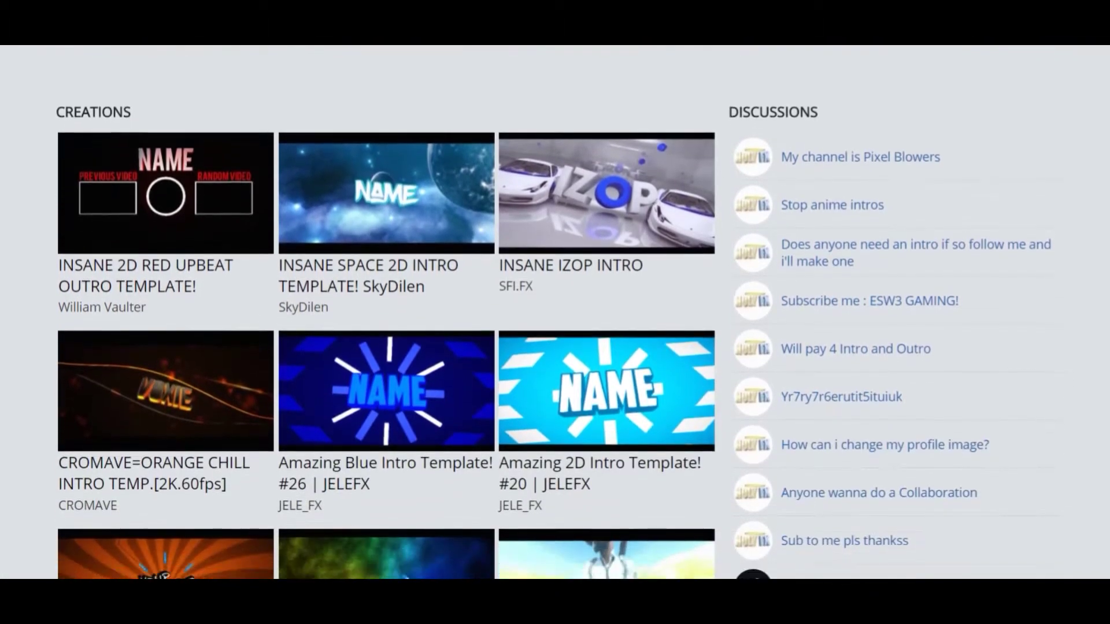
{"action": "scroll", "coordinate": [555, 312], "scroll_direction": "down", "scroll_amount": 3}
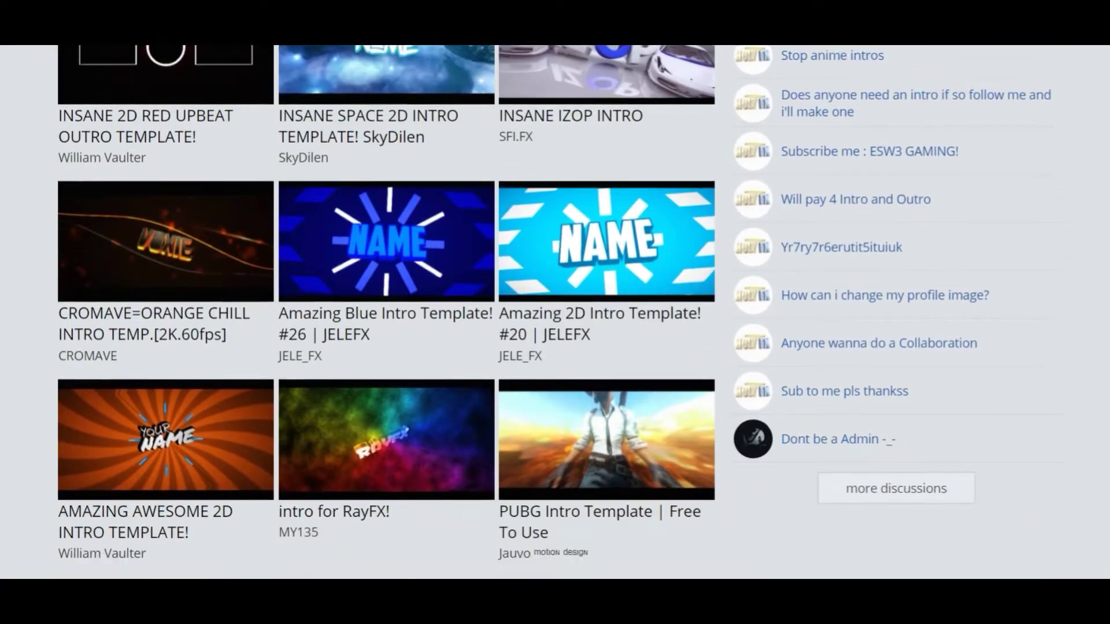
{"action": "scroll", "coordinate": [555, 312], "scroll_direction": "down", "scroll_amount": 3}
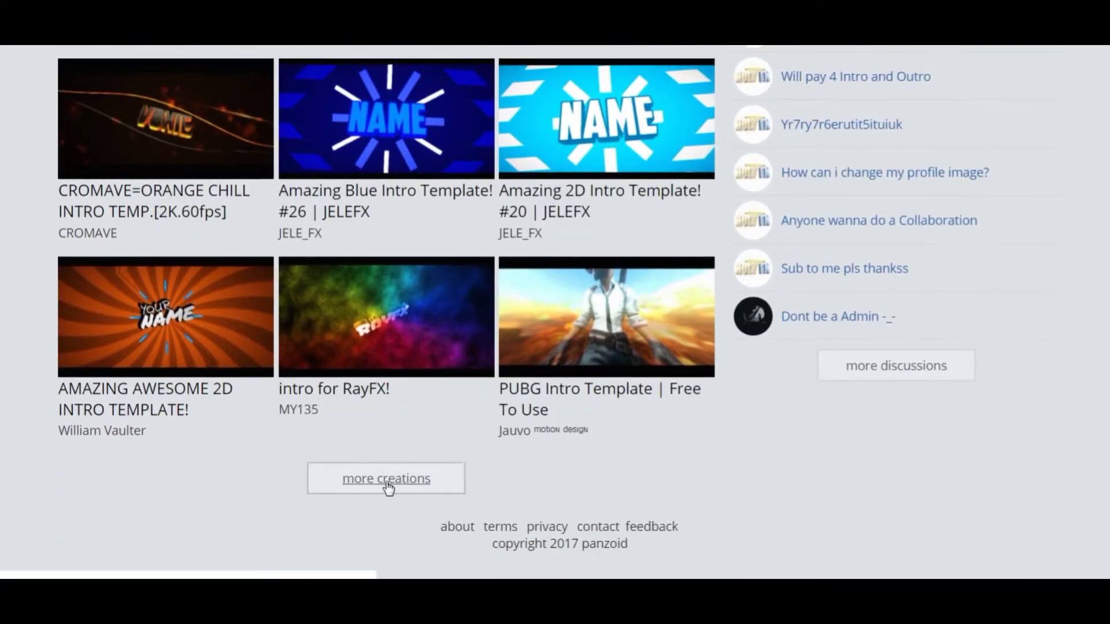
{"action": "left_click", "coordinate": [404, 480]}
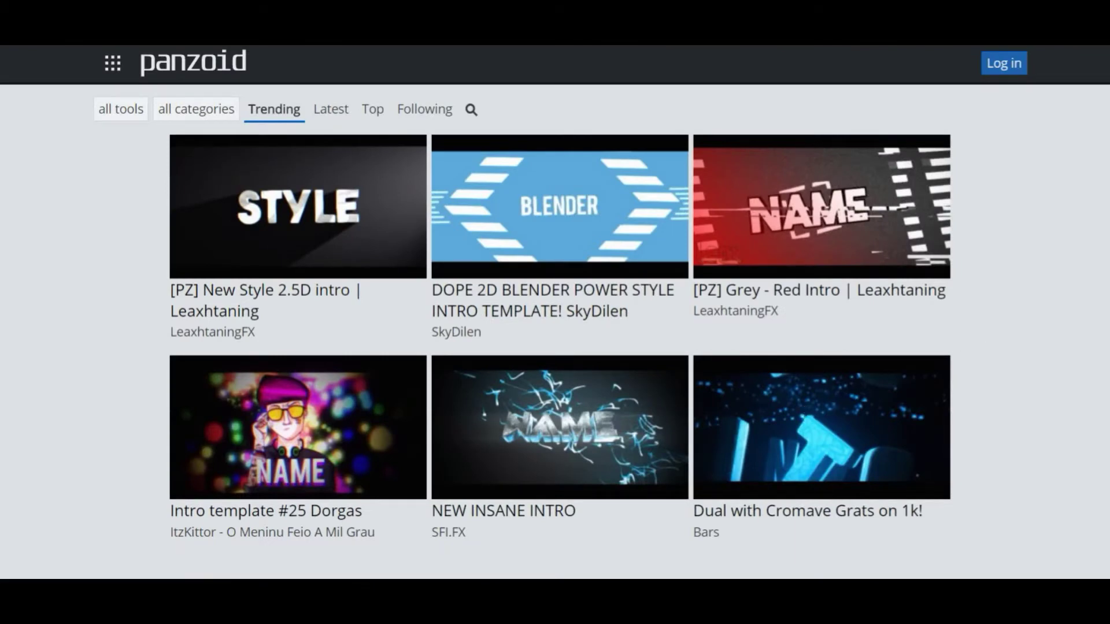
Browse the Trending creations grid, then switch to the Latest listing
{"action": "scroll", "coordinate": [554, 312], "scroll_direction": "down", "scroll_amount": 1}
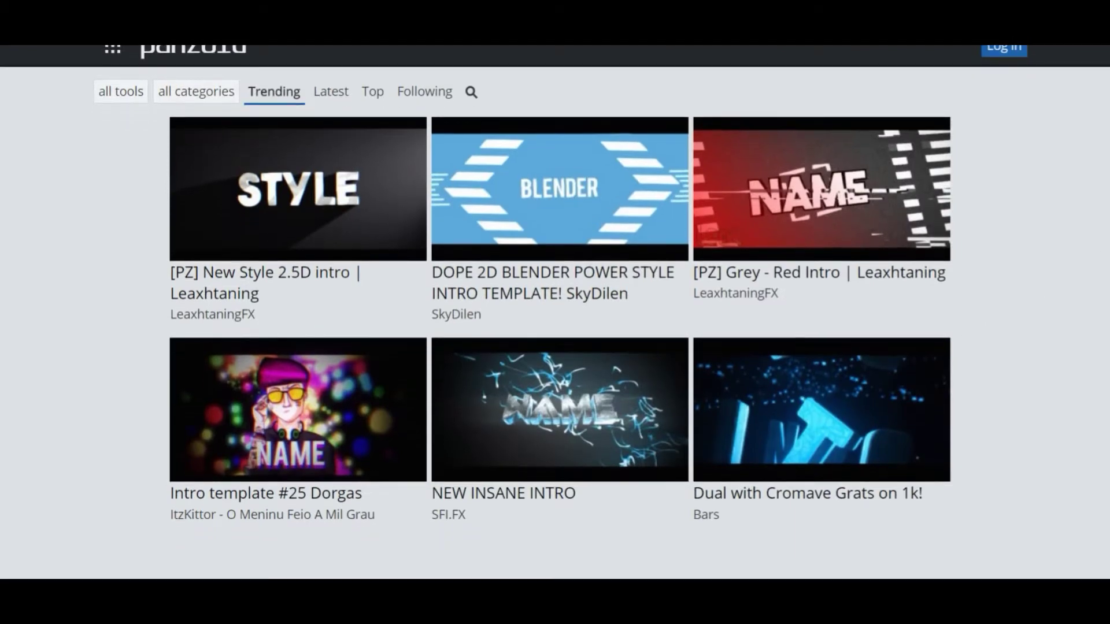
{"action": "scroll", "coordinate": [555, 312], "scroll_direction": "down", "scroll_amount": 2}
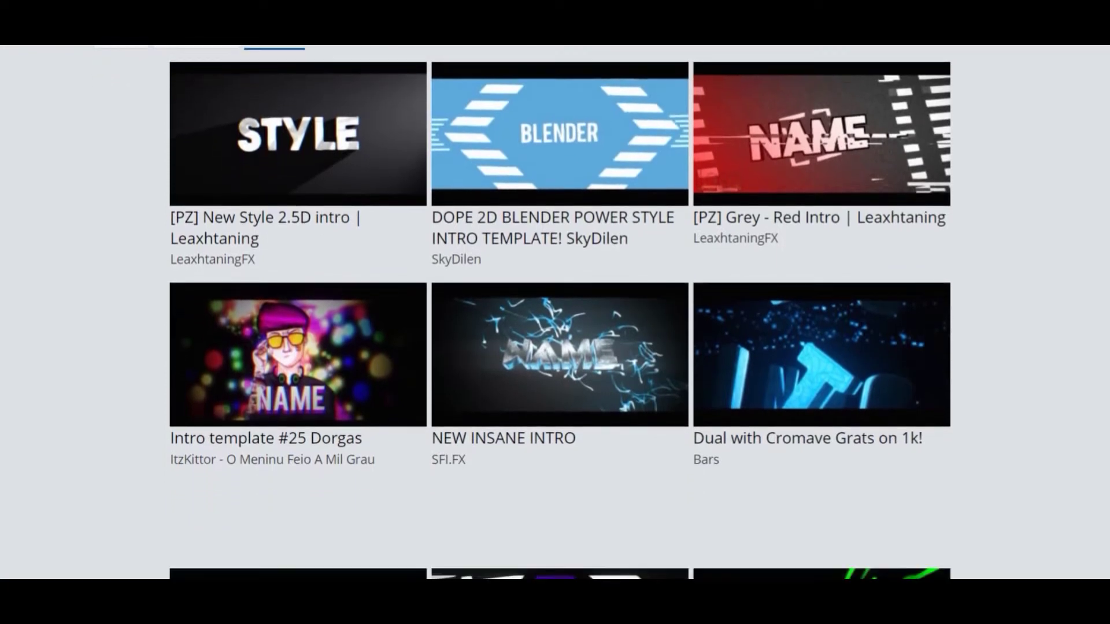
{"action": "scroll", "coordinate": [387, 266], "scroll_direction": "down", "scroll_amount": 1}
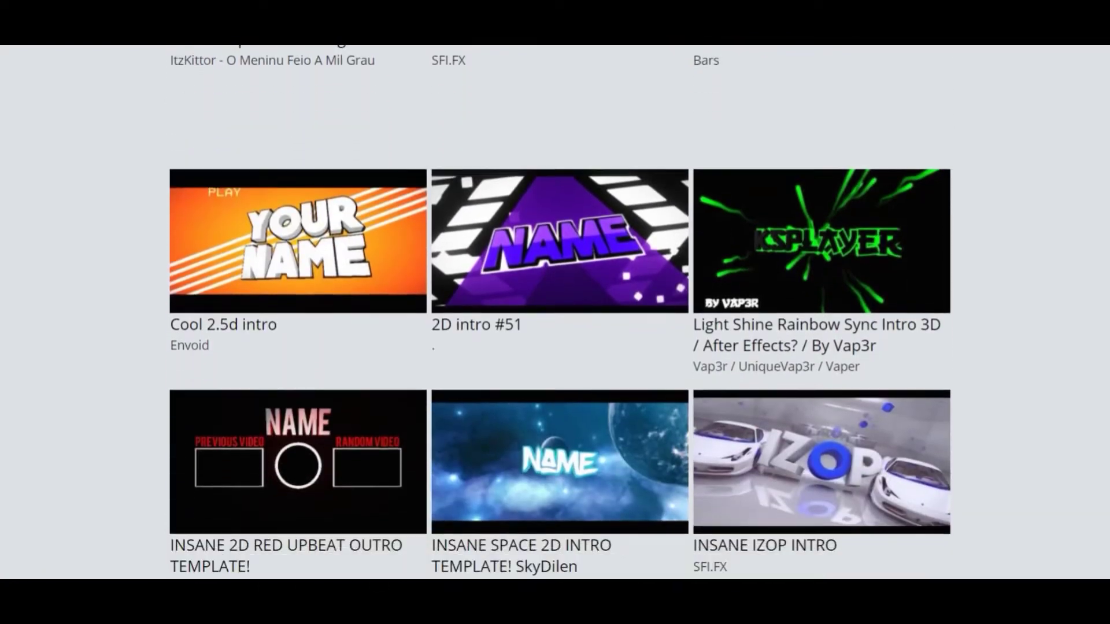
{"action": "scroll", "coordinate": [555, 312], "scroll_direction": "down", "scroll_amount": 3}
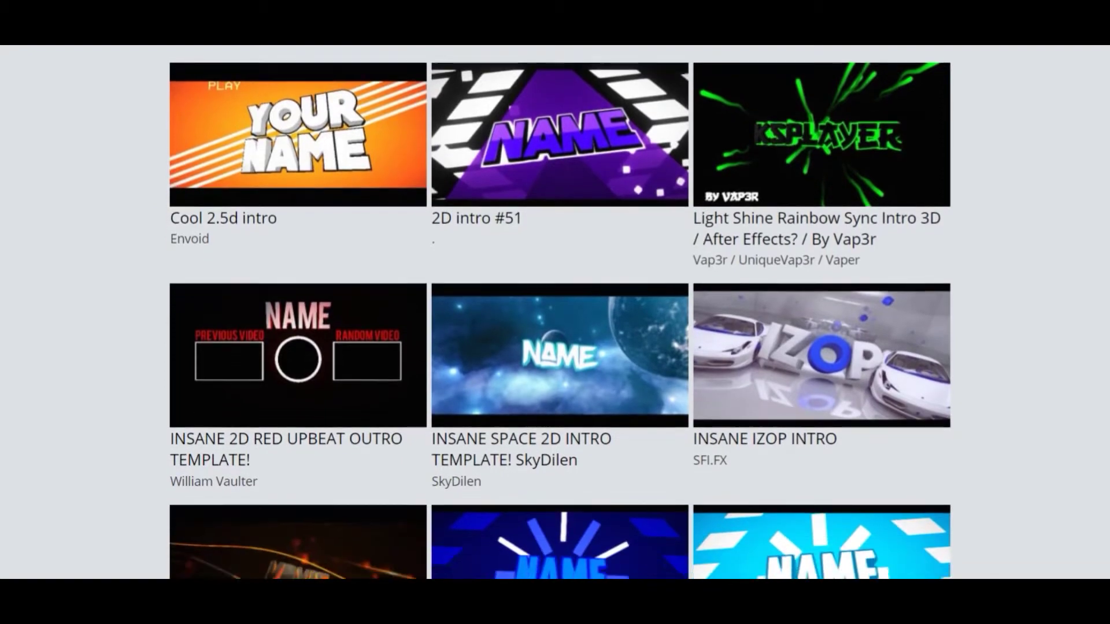
{"action": "scroll", "coordinate": [555, 313], "scroll_direction": "down", "scroll_amount": 1}
{"action": "scroll", "coordinate": [555, 312], "scroll_direction": "down", "scroll_amount": 3}
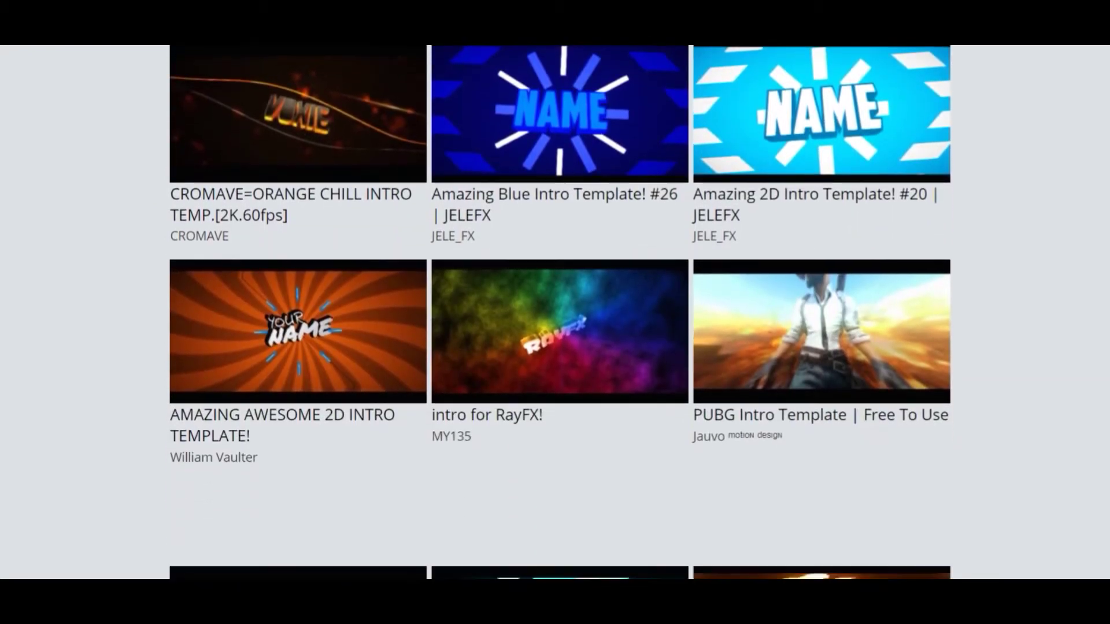
{"action": "scroll", "coordinate": [555, 312], "scroll_direction": "up", "scroll_amount": 15}
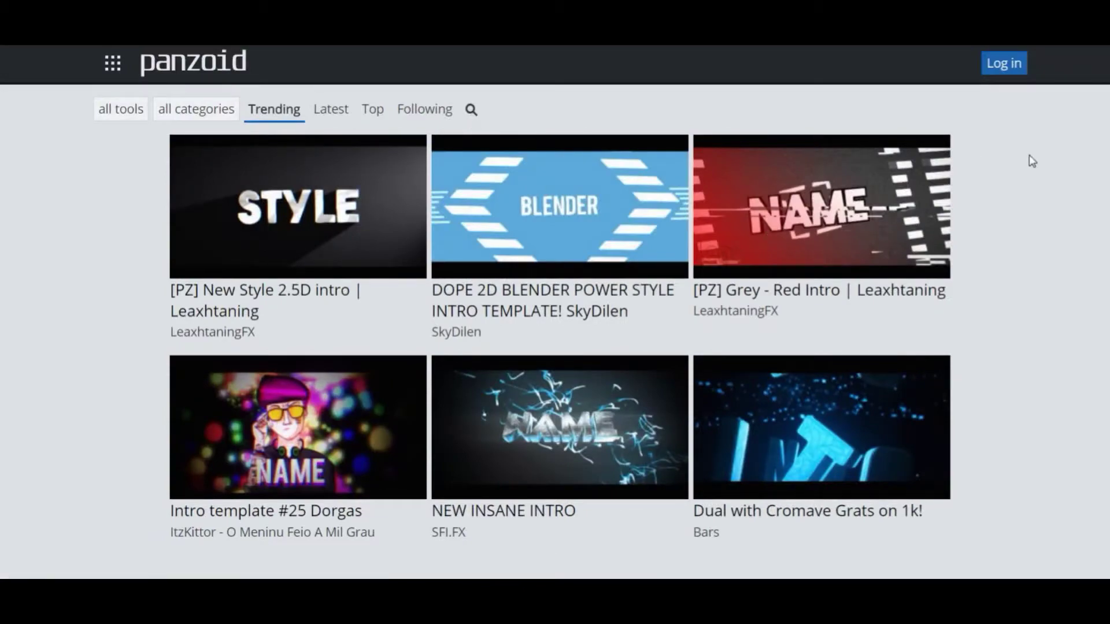
{"action": "scroll", "coordinate": [554, 312], "scroll_direction": "down", "scroll_amount": 12}
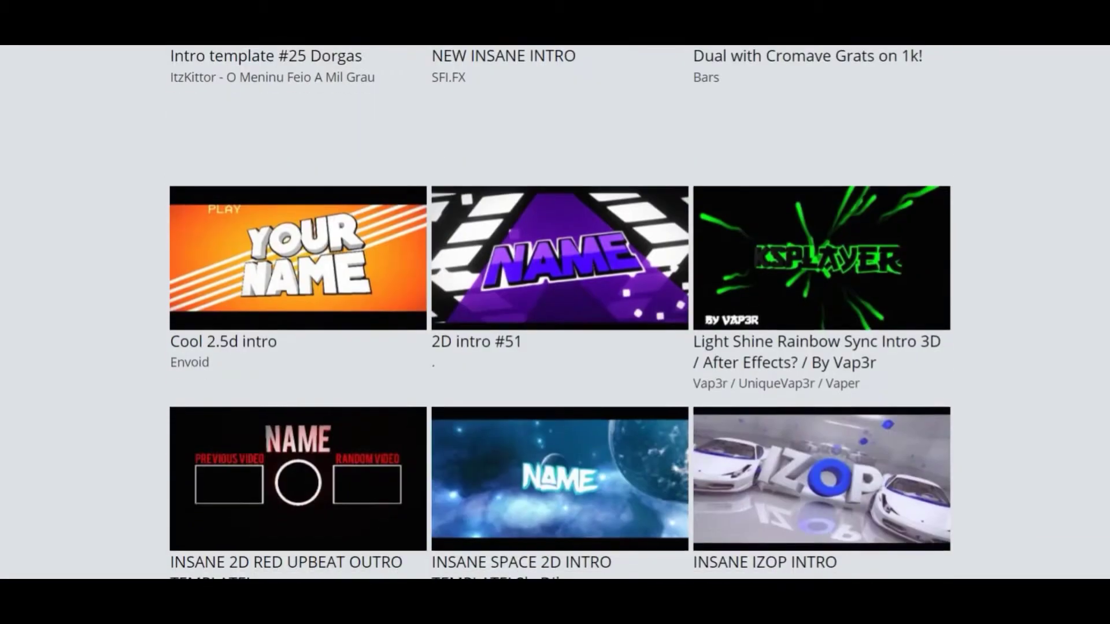
{"action": "scroll", "coordinate": [555, 312], "scroll_direction": "down", "scroll_amount": 8}
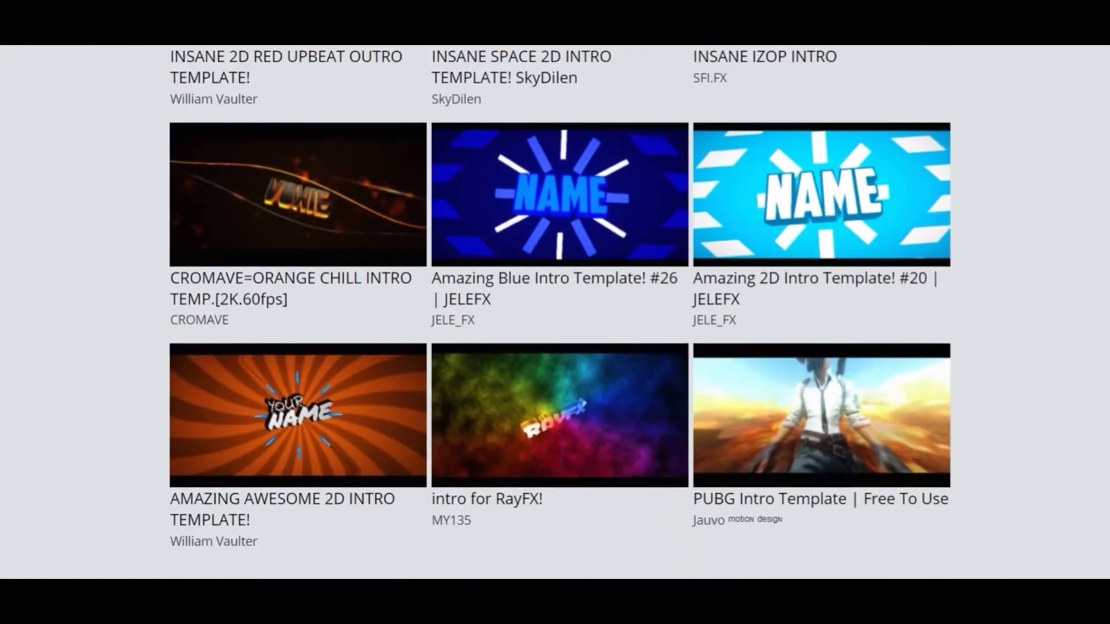
{"action": "scroll", "coordinate": [1104, 538], "scroll_direction": "down", "scroll_amount": 6}
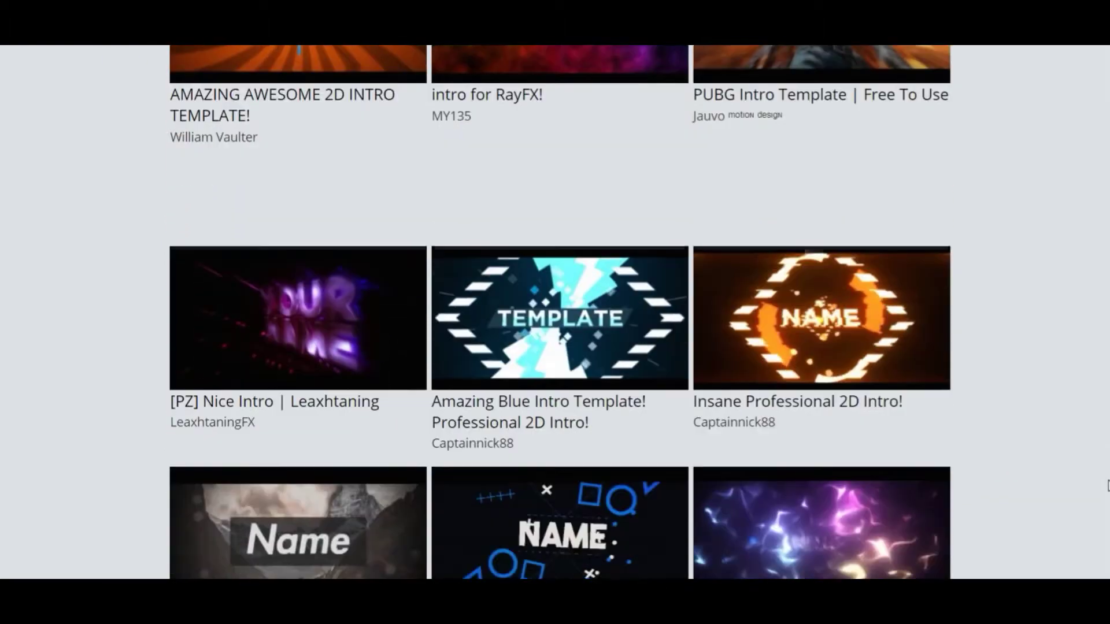
{"action": "scroll", "coordinate": [1104, 539], "scroll_direction": "down", "scroll_amount": 7}
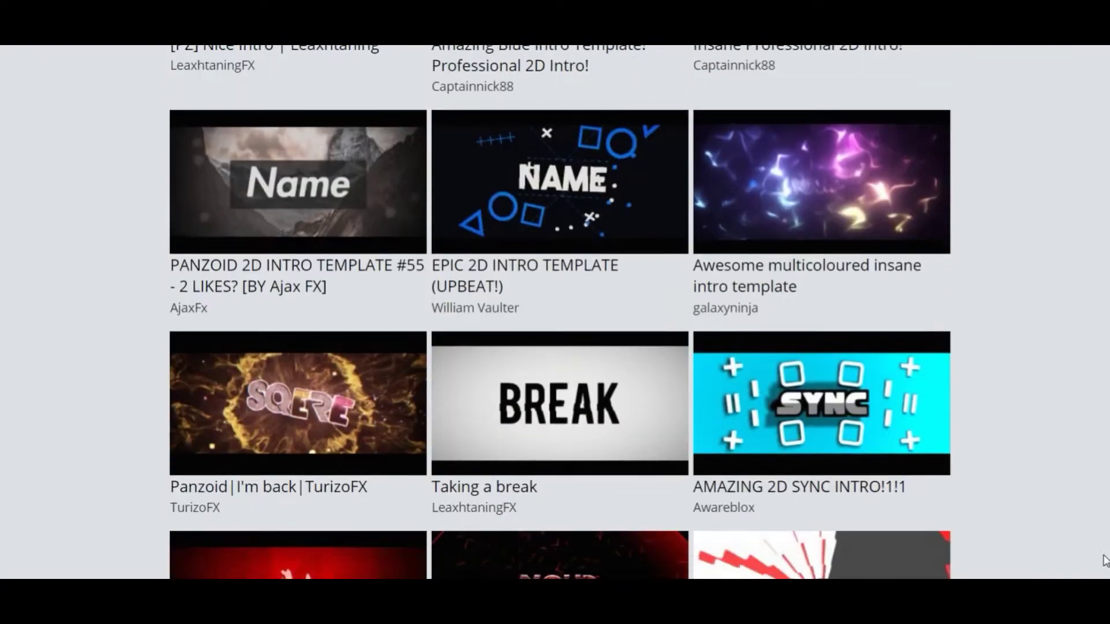
{"action": "scroll", "coordinate": [555, 312], "scroll_direction": "down", "scroll_amount": 3}
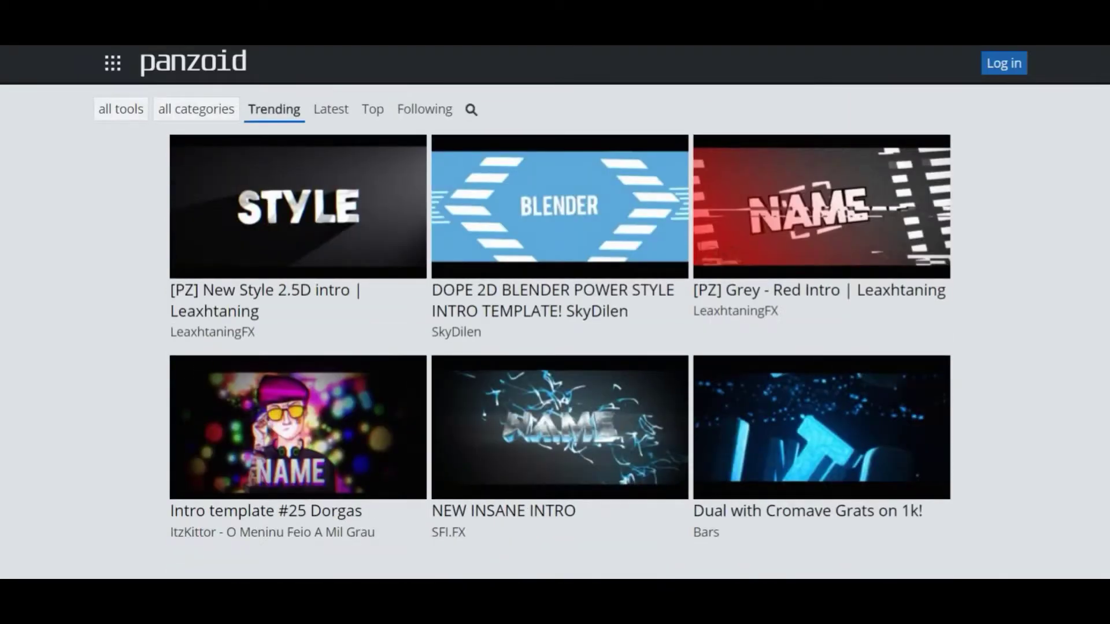
{"action": "left_click", "coordinate": [335, 114]}
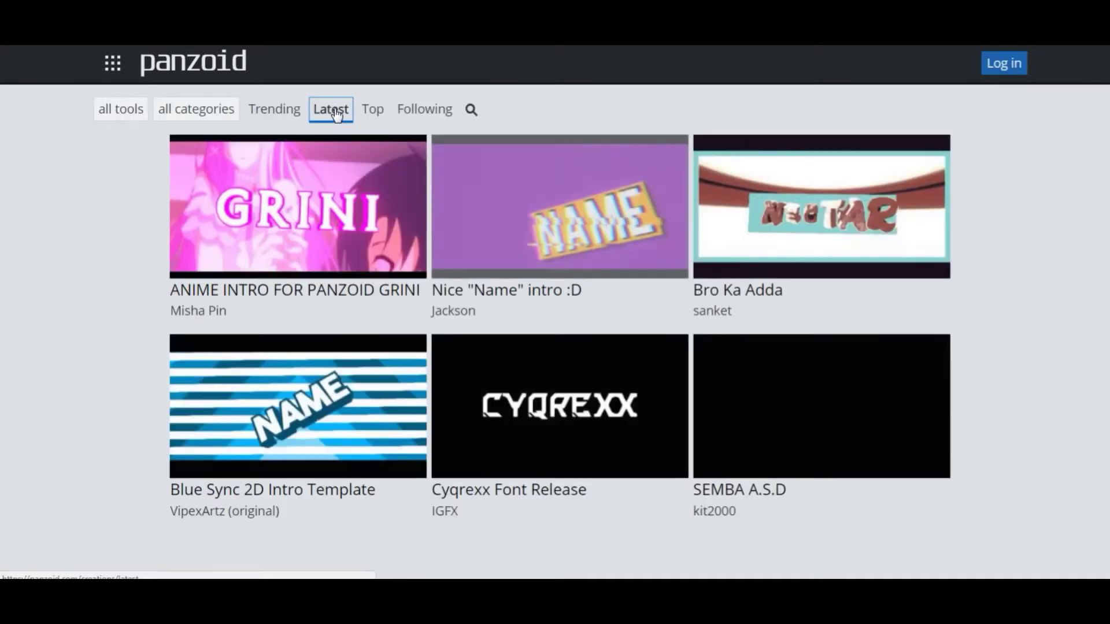
Switch to the Top creations and open the 'Intro For Gaming Stone' template
{"action": "left_click", "coordinate": [385, 112]}
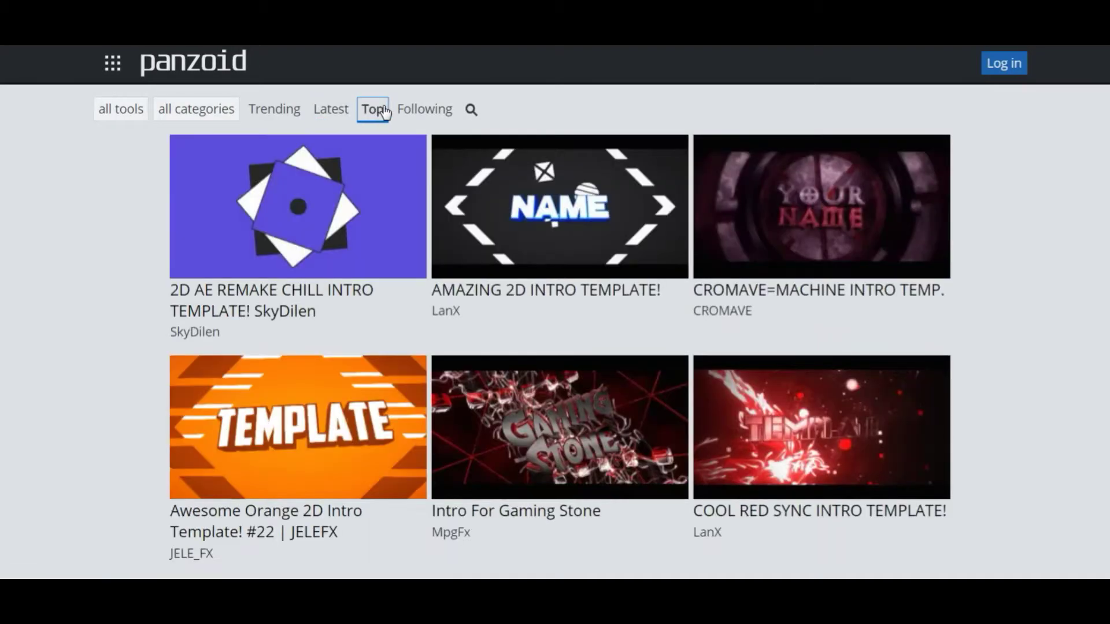
{"action": "left_click", "coordinate": [520, 427]}
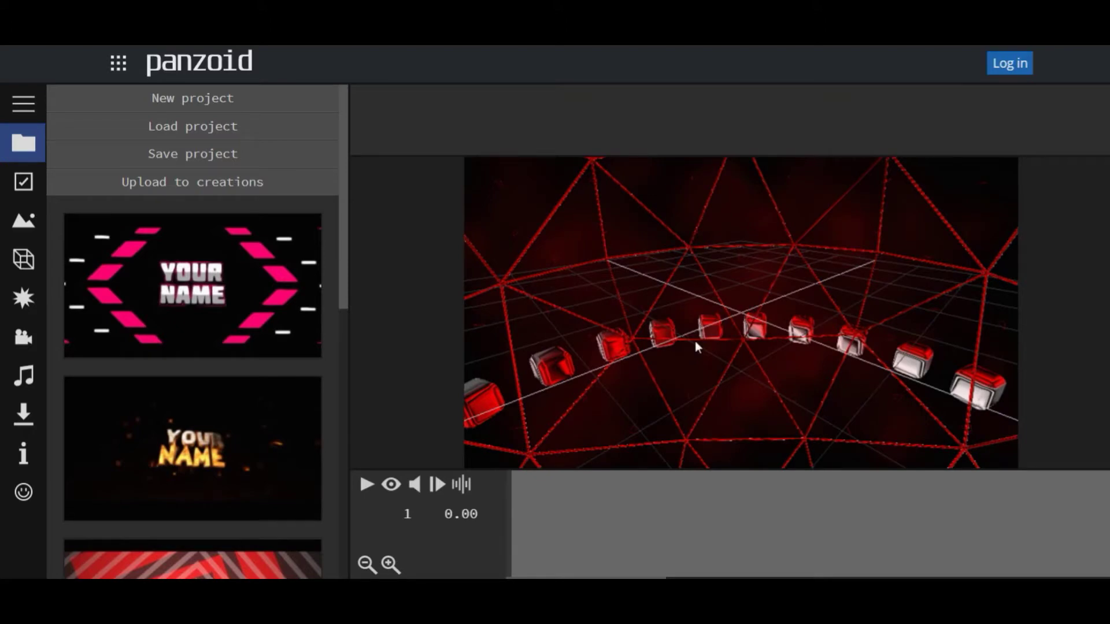
Tilt the preview, play it through the intro's camera, pause, and list the scene objects
{"action": "left_click_drag", "start_coordinate": [695, 341], "coordinate": [763, 339]}
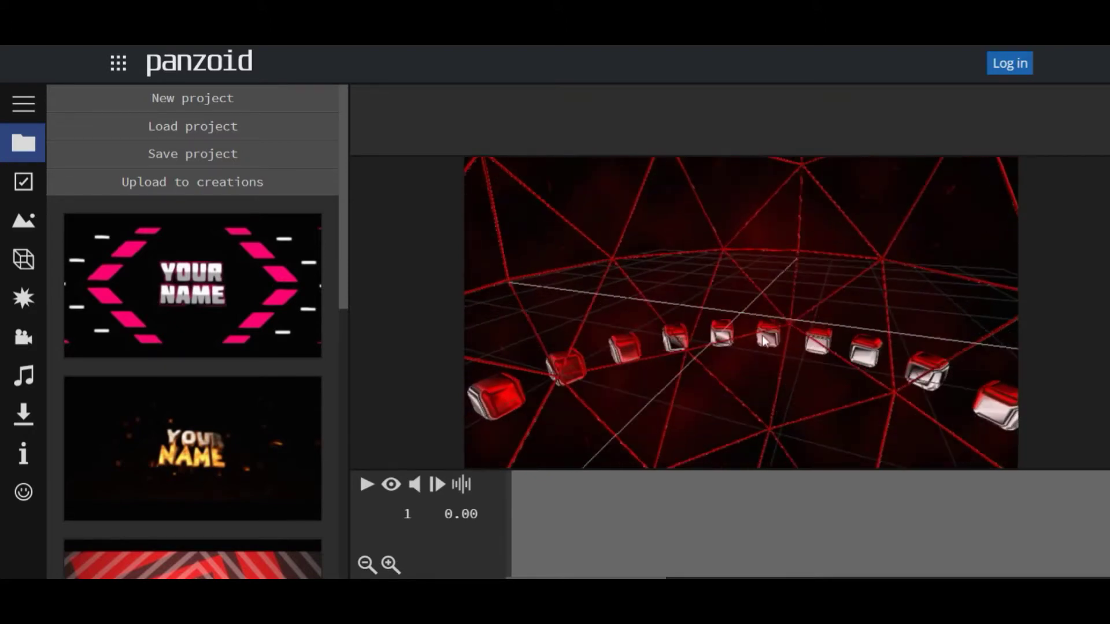
{"action": "left_click", "coordinate": [391, 486]}
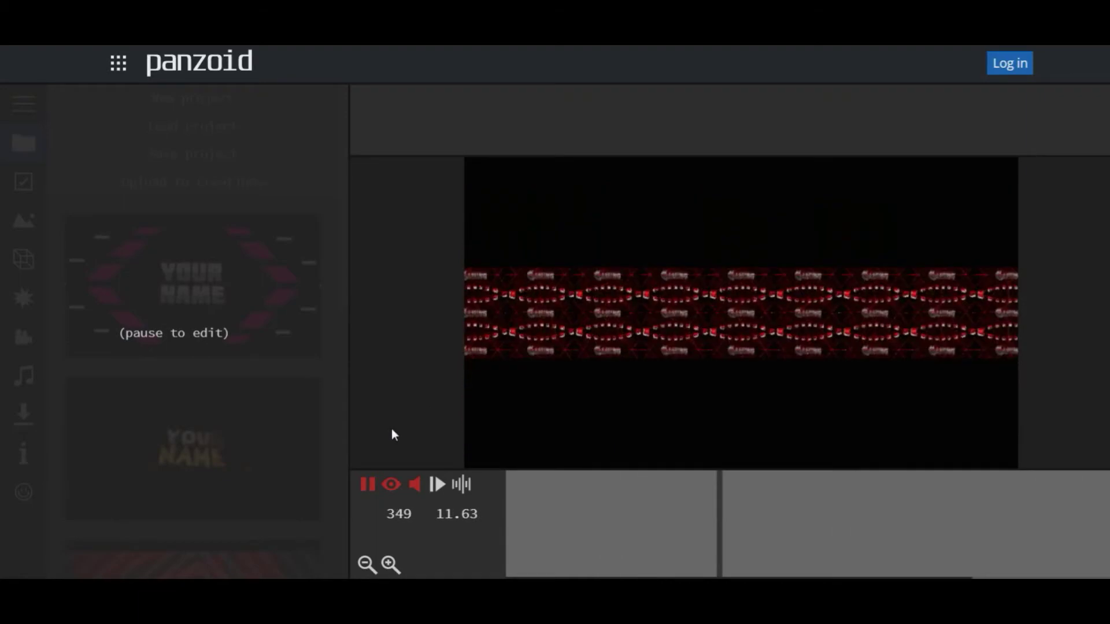
{"action": "left_click", "coordinate": [366, 489]}
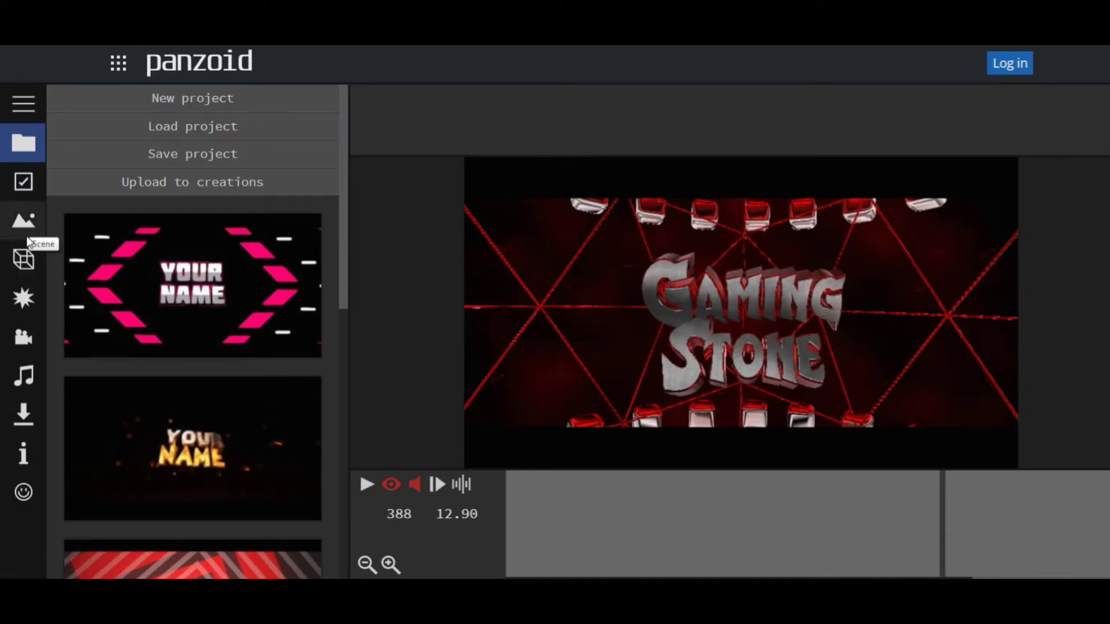
{"action": "left_click", "coordinate": [24, 261]}
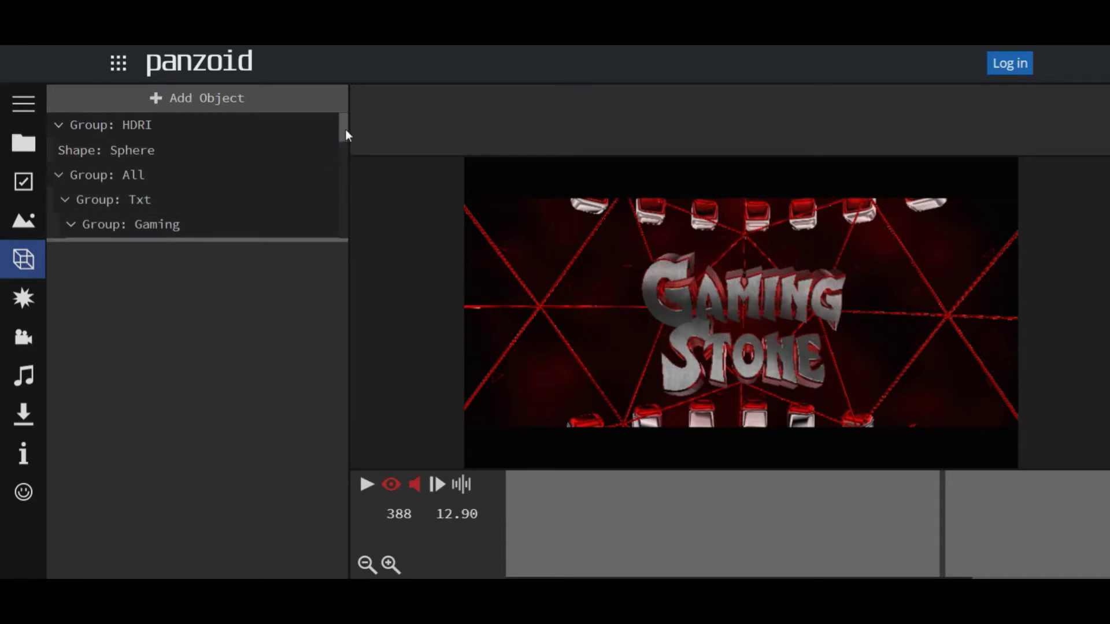
Replace 'Gaming' with 'BarrowBoy' in both Gaming 3D text layers
{"action": "mouse_move", "coordinate": [346, 137]}
{"action": "left_mouse_down"}
{"action": "mouse_move", "coordinate": [341, 182]}
{"action": "mouse_move", "coordinate": [344, 150]}
{"action": "left_mouse_up"}
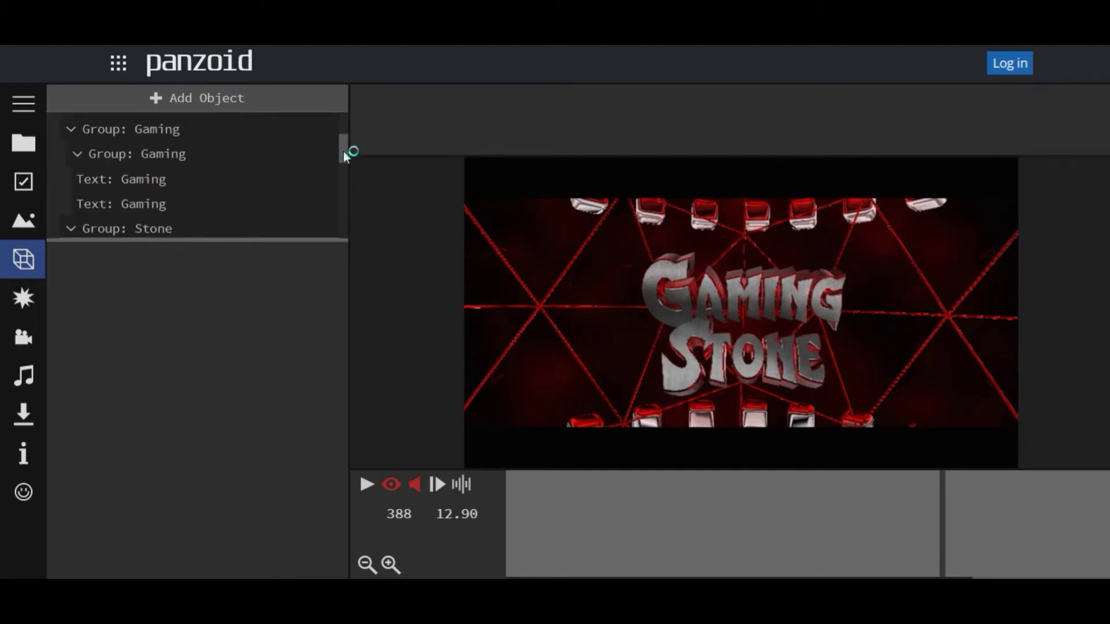
{"action": "left_click", "coordinate": [157, 180]}
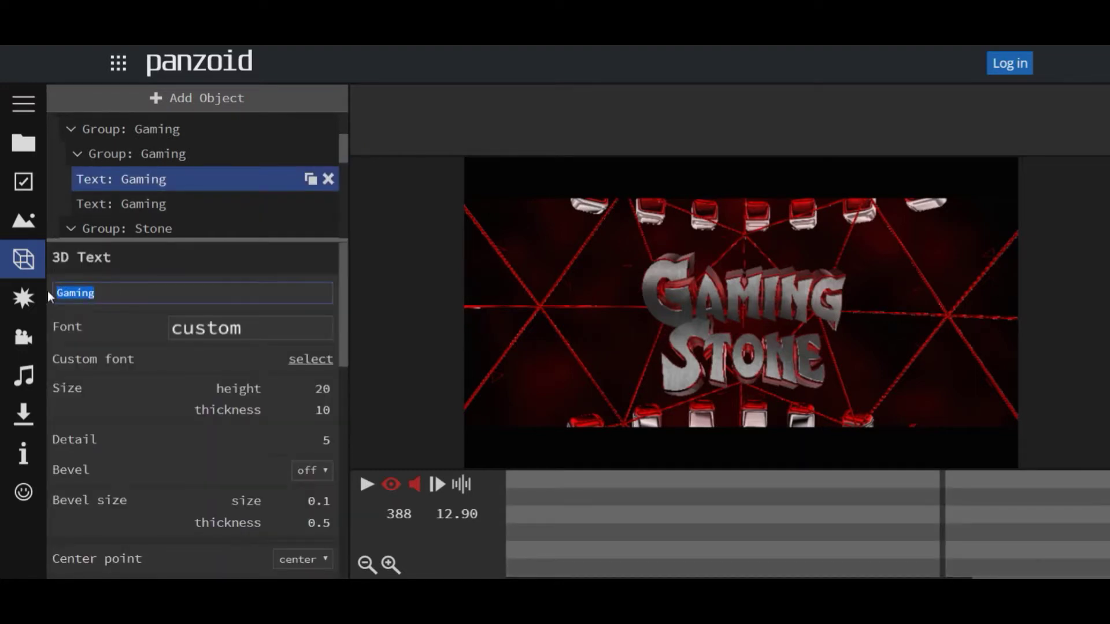
{"action": "key", "text": "BackSpace"}
{"action": "type", "text": "BarrowBoy"}
{"action": "key", "text": "Return"}
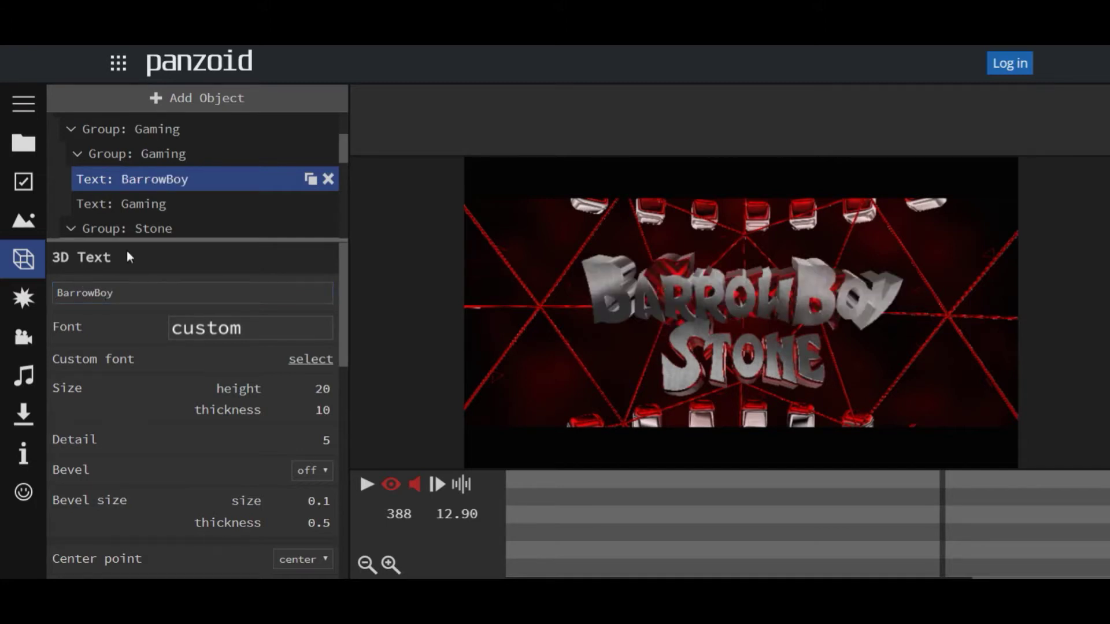
{"action": "left_click", "coordinate": [171, 205]}
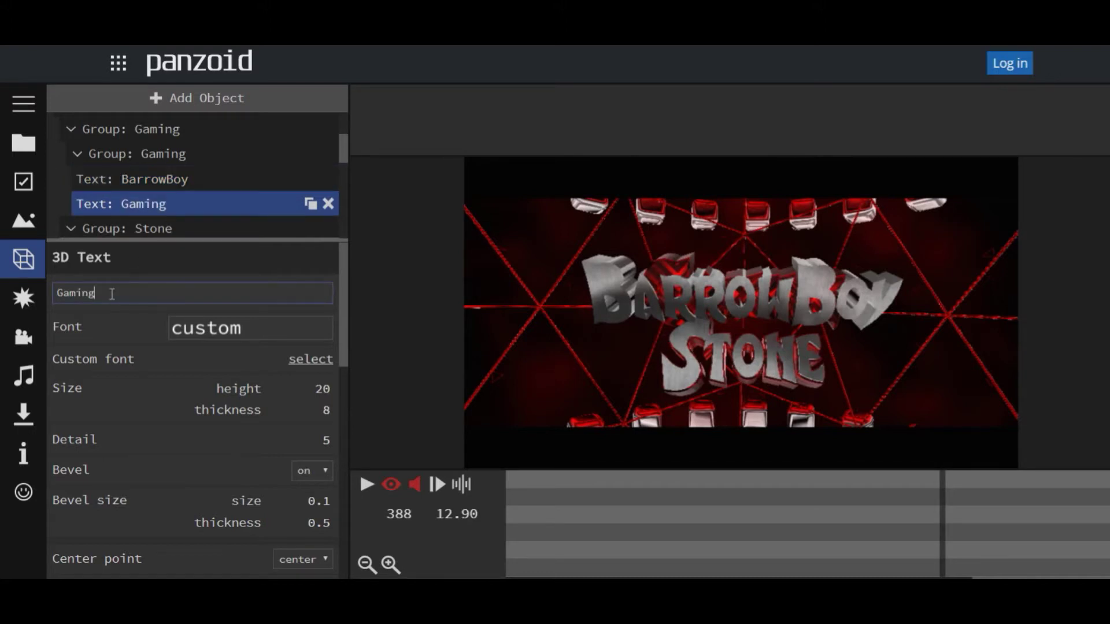
{"action": "key", "text": "BackSpace"}
{"action": "key", "text": "BackSpace"}
{"action": "key", "text": "BackSpace"}
{"action": "key", "text": "BackSpace"}
{"action": "key", "text": "BackSpace"}
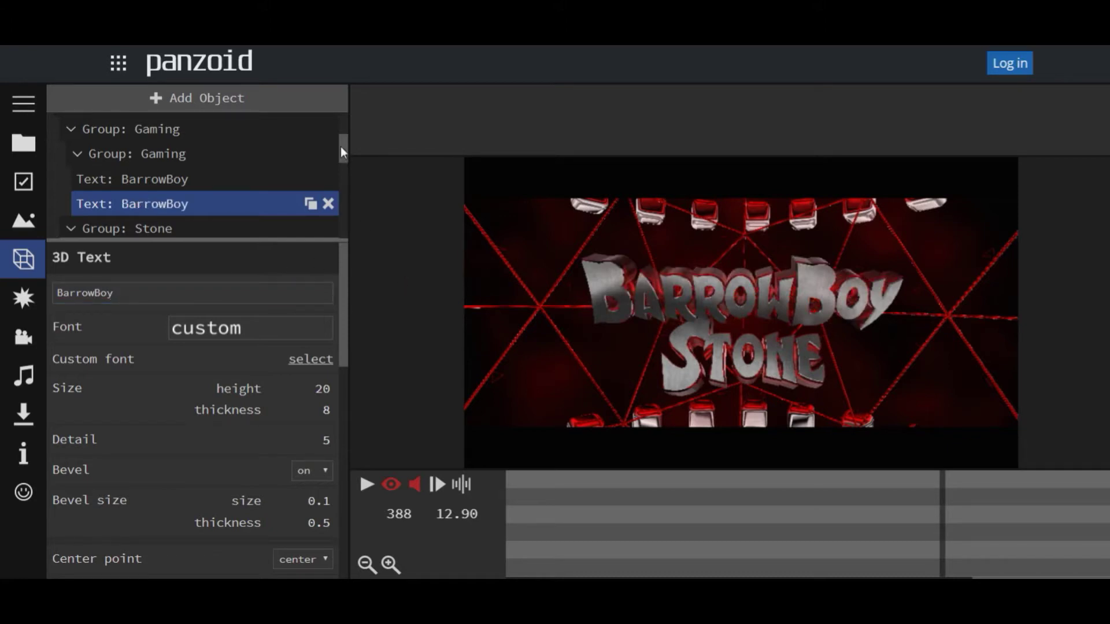
{"action": "scroll", "coordinate": [341, 157], "scroll_direction": "down", "scroll_amount": 3}
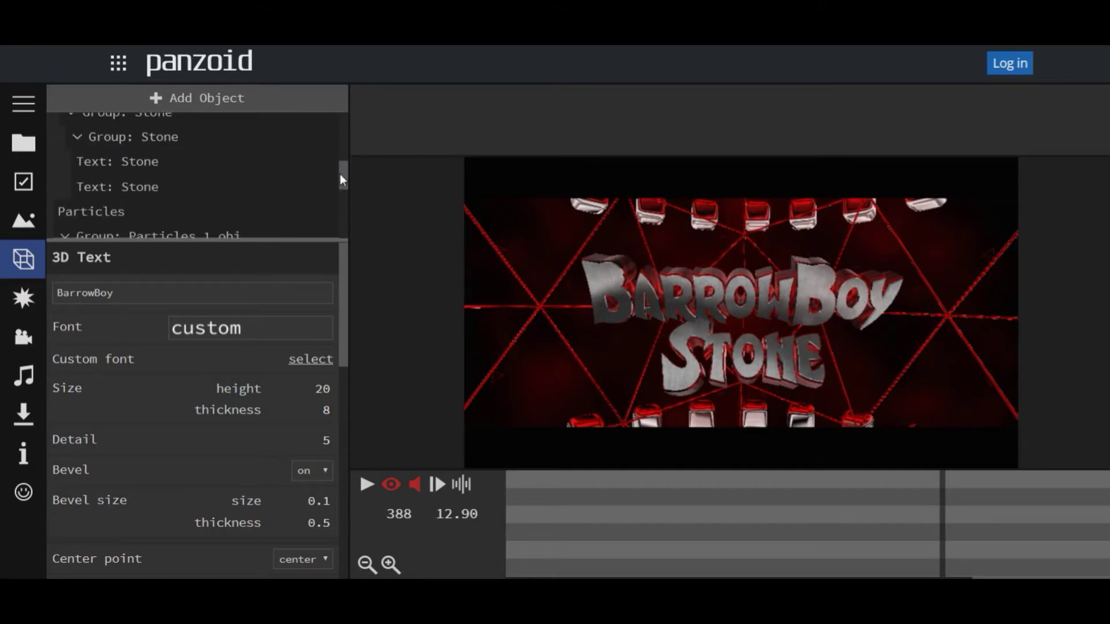
Replace 'Stone' with 'Woods' in both Stone 3D text layers
{"action": "left_click", "coordinate": [158, 161]}
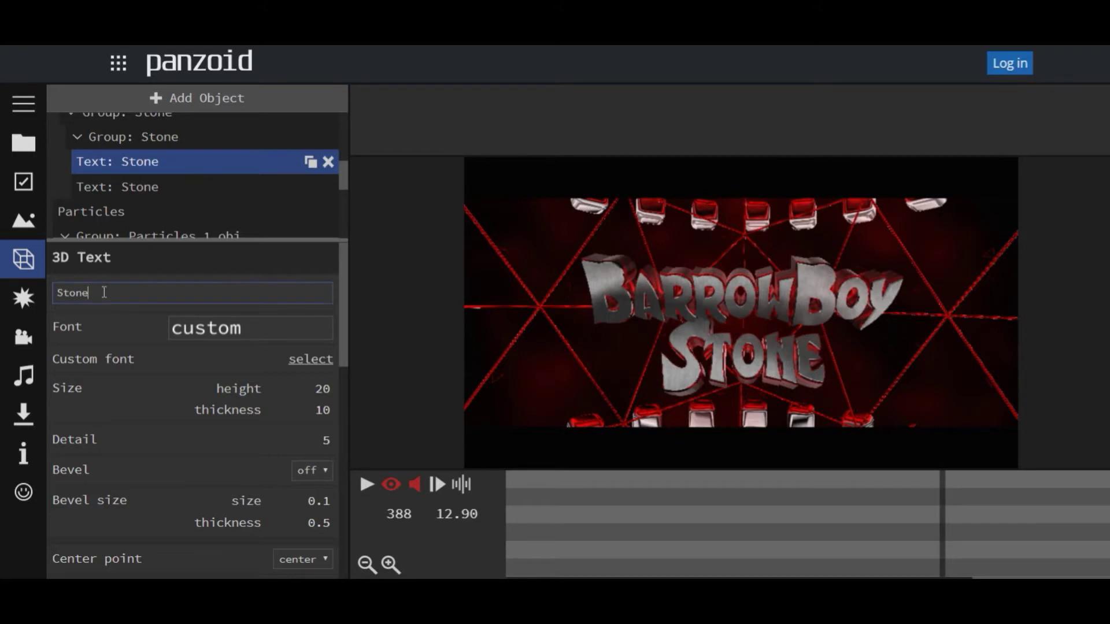
{"action": "key", "text": "BackSpace"}
{"action": "key", "text": "BackSpace"}
{"action": "key", "text": "BackSpace"}
{"action": "key", "text": "BackSpace"}
{"action": "type", "text": "Woods"}
{"action": "left_click", "coordinate": [168, 186]}
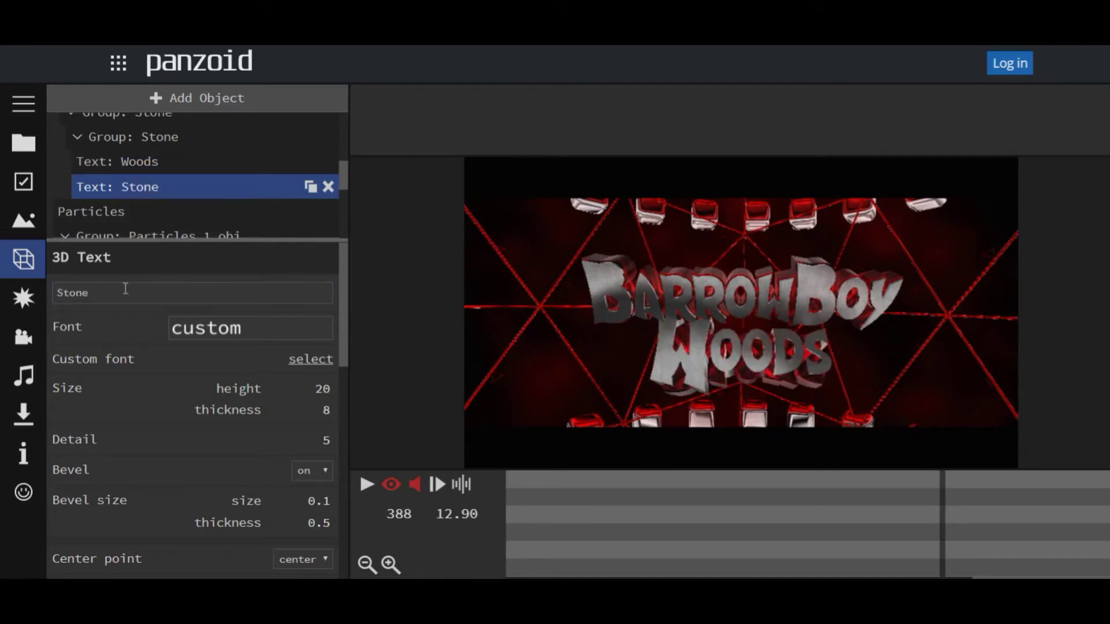
{"action": "key", "text": "BackSpace"}
{"action": "key", "text": "BackSpace"}
{"action": "key", "text": "BackSpace"}
{"action": "key", "text": "BackSpace"}
{"action": "key", "text": "BackSpace"}
{"action": "type", "text": "Woods"}
{"action": "key", "text": "Return"}
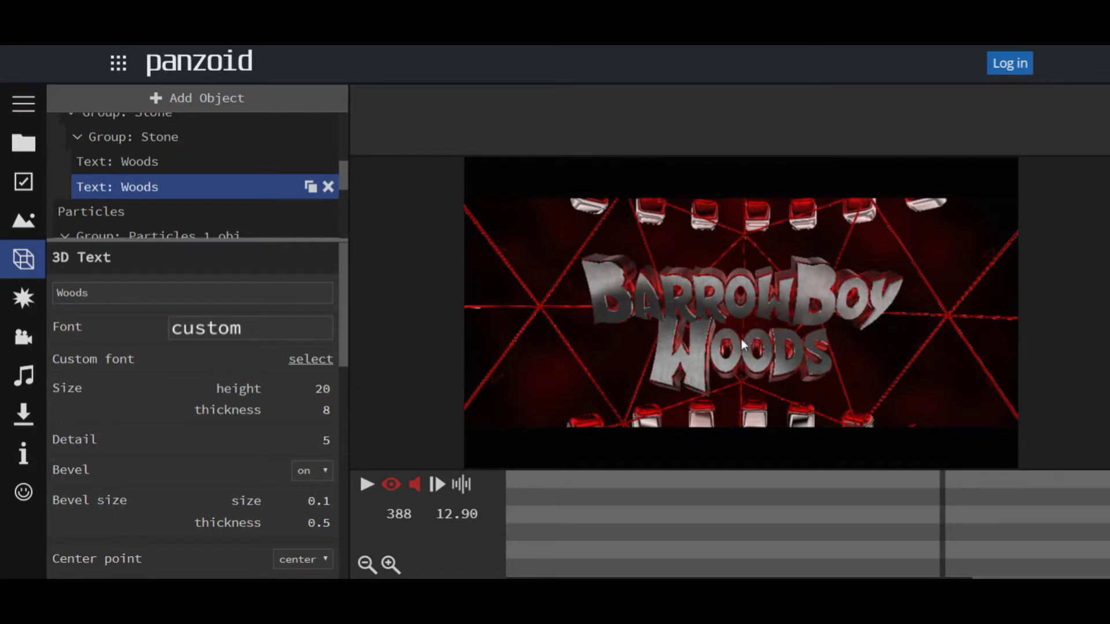
{"action": "left_click", "coordinate": [371, 489]}
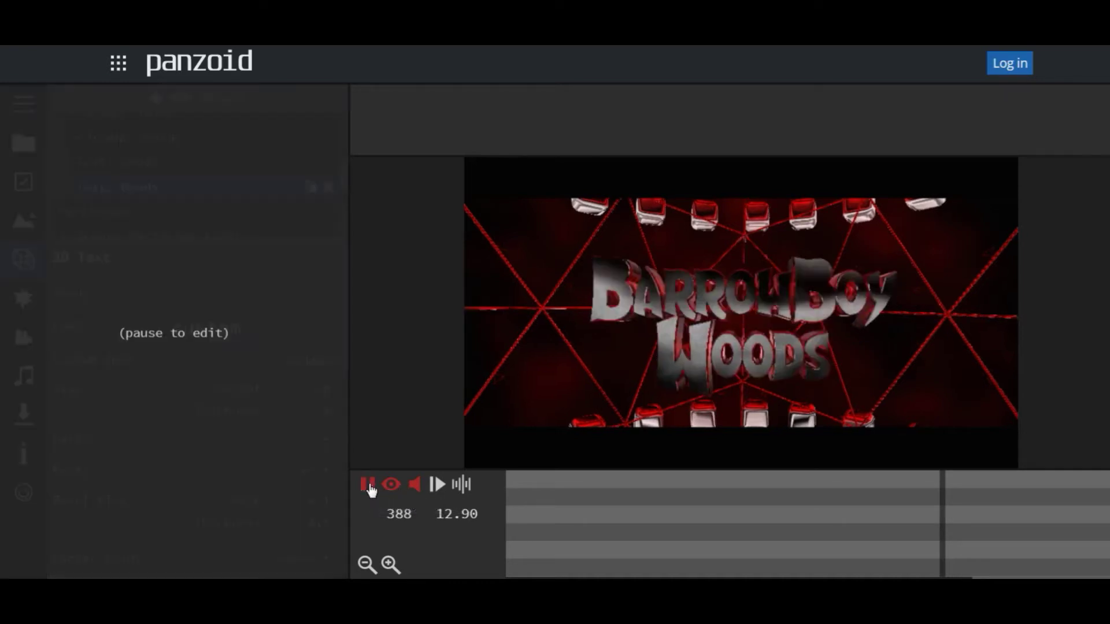
{"action": "left_click", "coordinate": [416, 486]}
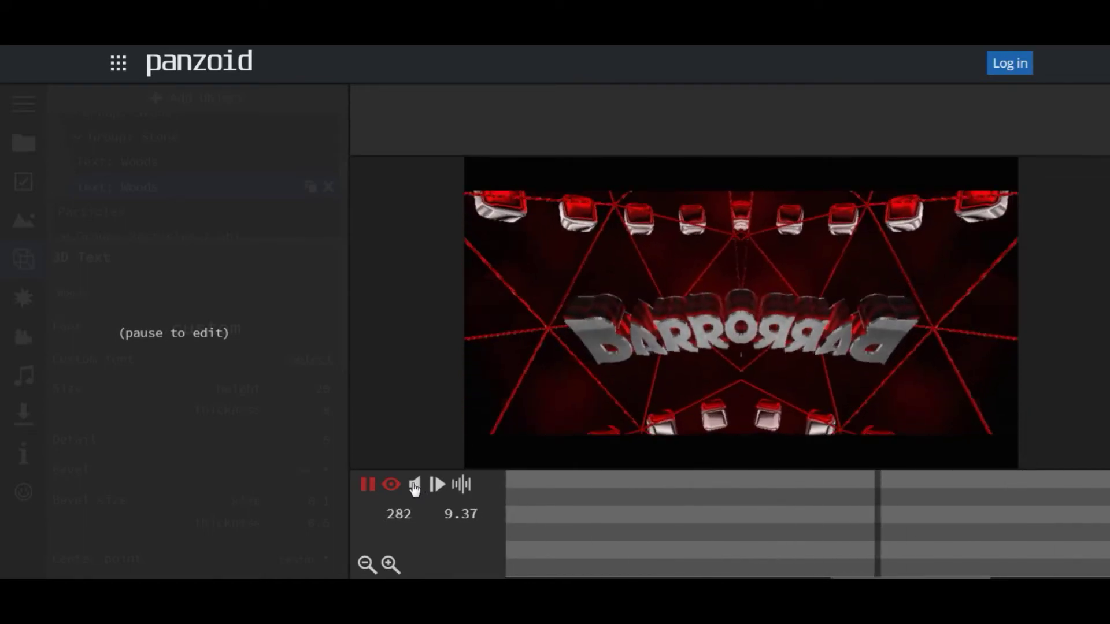
{"action": "left_click", "coordinate": [414, 485]}
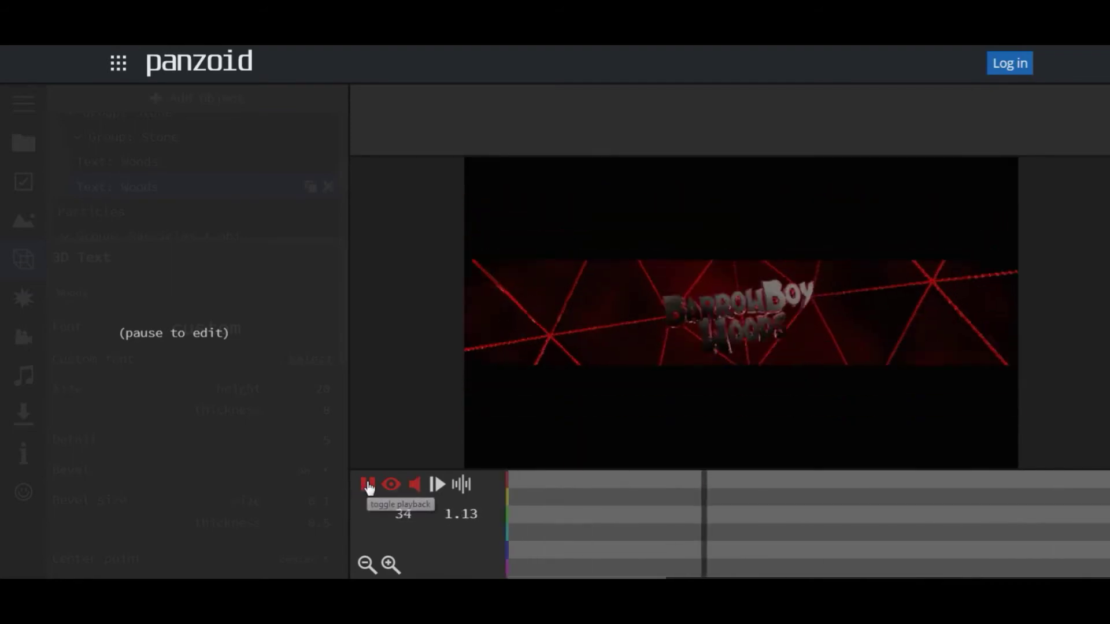
{"action": "left_click", "coordinate": [367, 484]}
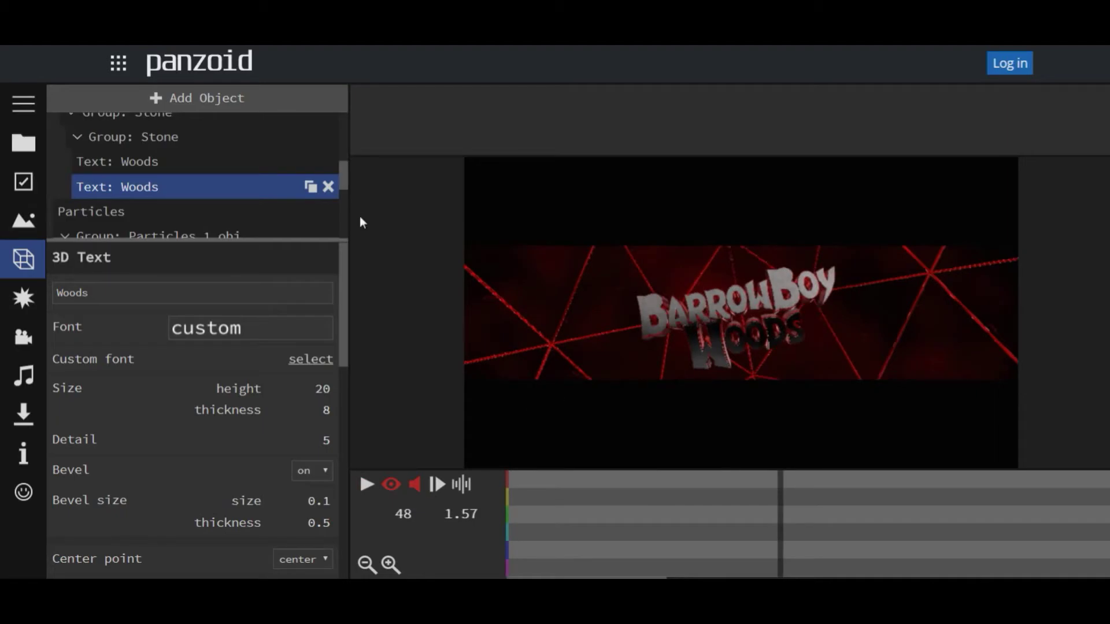
{"action": "left_click_drag", "start_coordinate": [345, 175], "coordinate": [345, 178]}
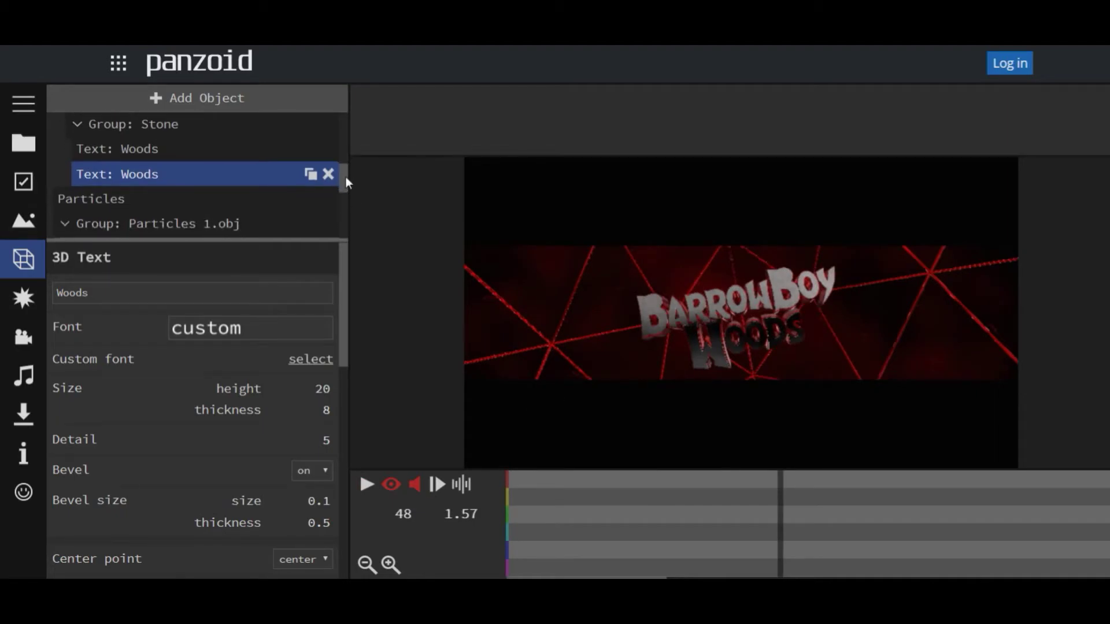
{"action": "left_click", "coordinate": [246, 334]}
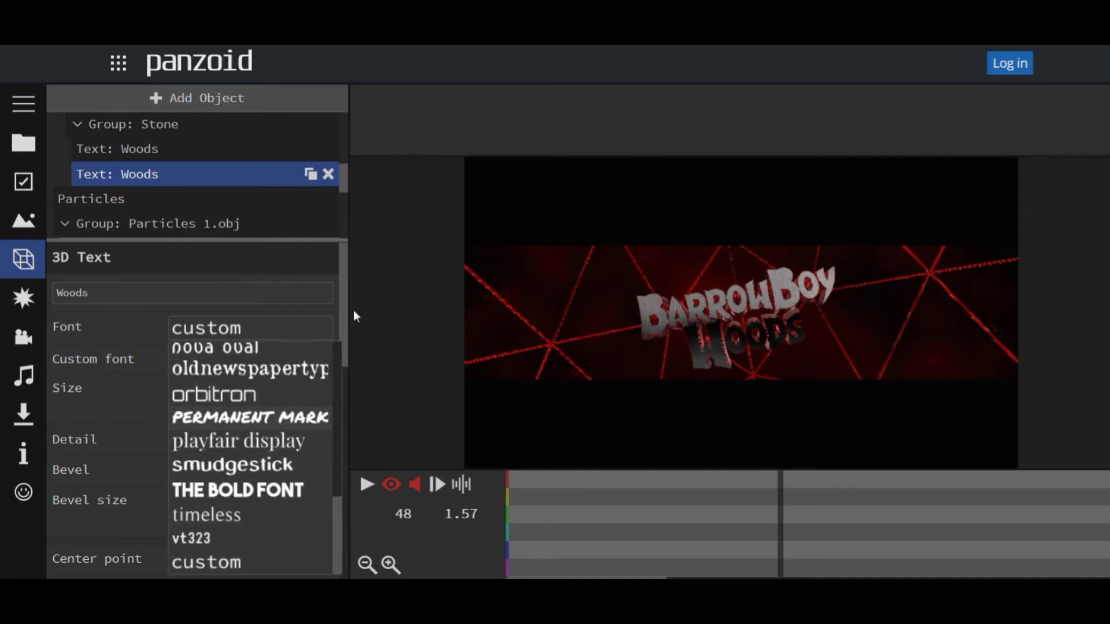
{"action": "left_click", "coordinate": [381, 307]}
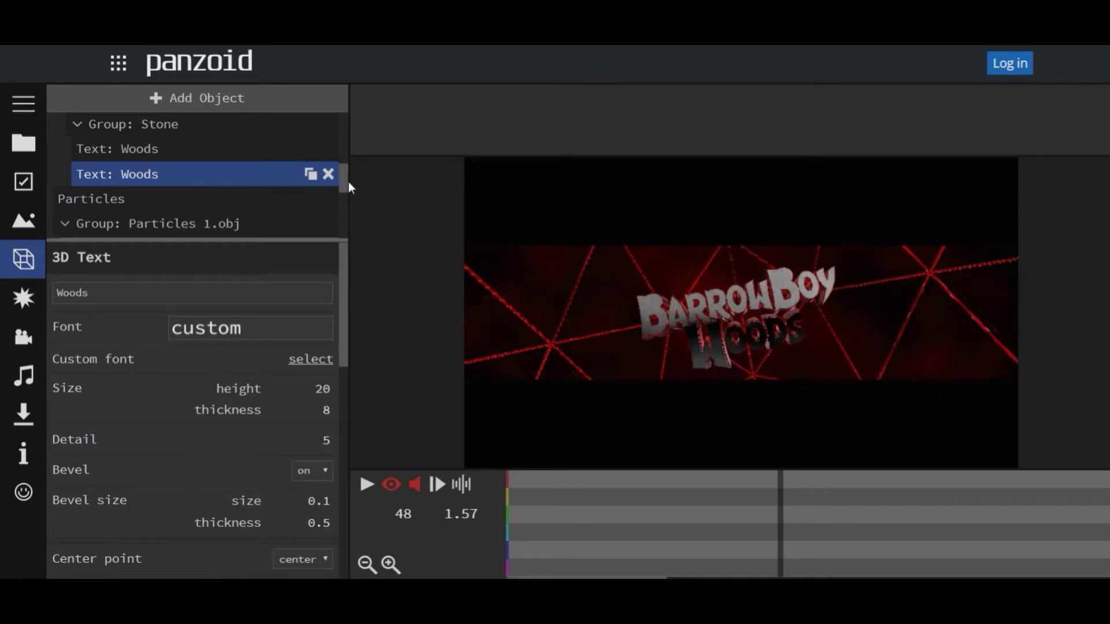
{"action": "scroll", "coordinate": [345, 188], "scroll_direction": "down", "scroll_amount": 3}
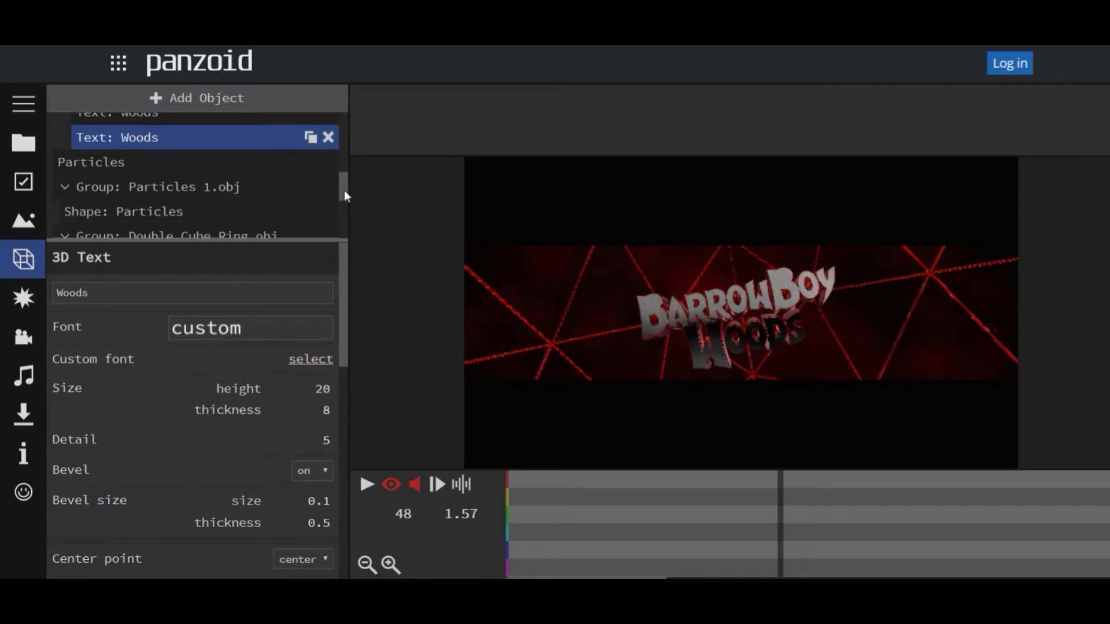
{"action": "scroll", "coordinate": [342, 223], "scroll_direction": "down", "scroll_amount": 4}
{"action": "scroll", "coordinate": [346, 191], "scroll_direction": "up", "scroll_amount": 6}
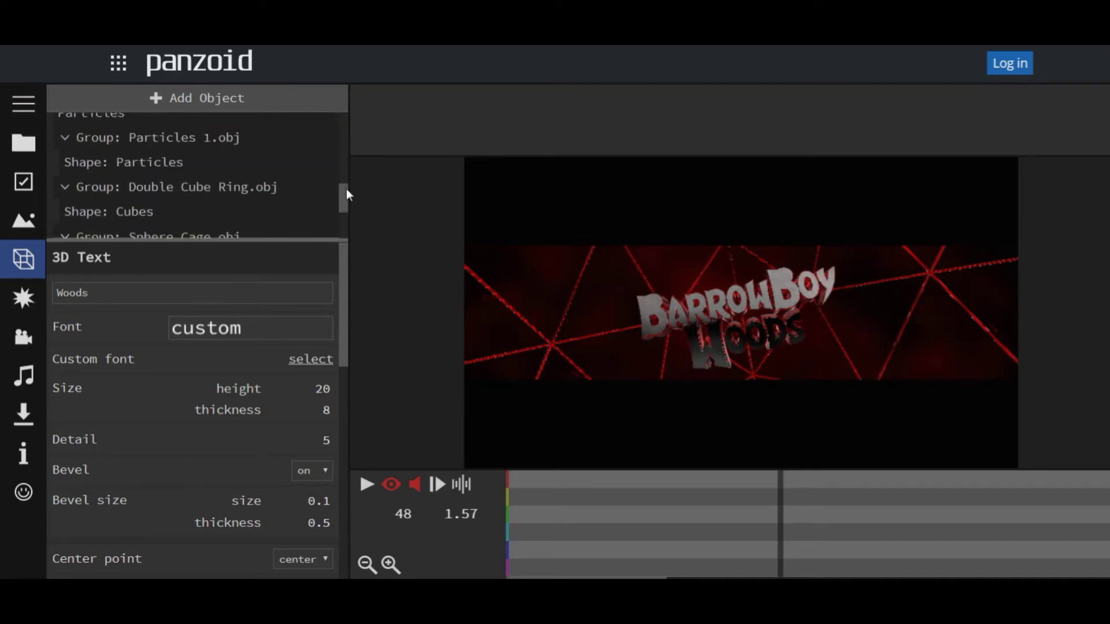
{"action": "left_click_drag", "start_coordinate": [345, 184], "coordinate": [347, 162]}
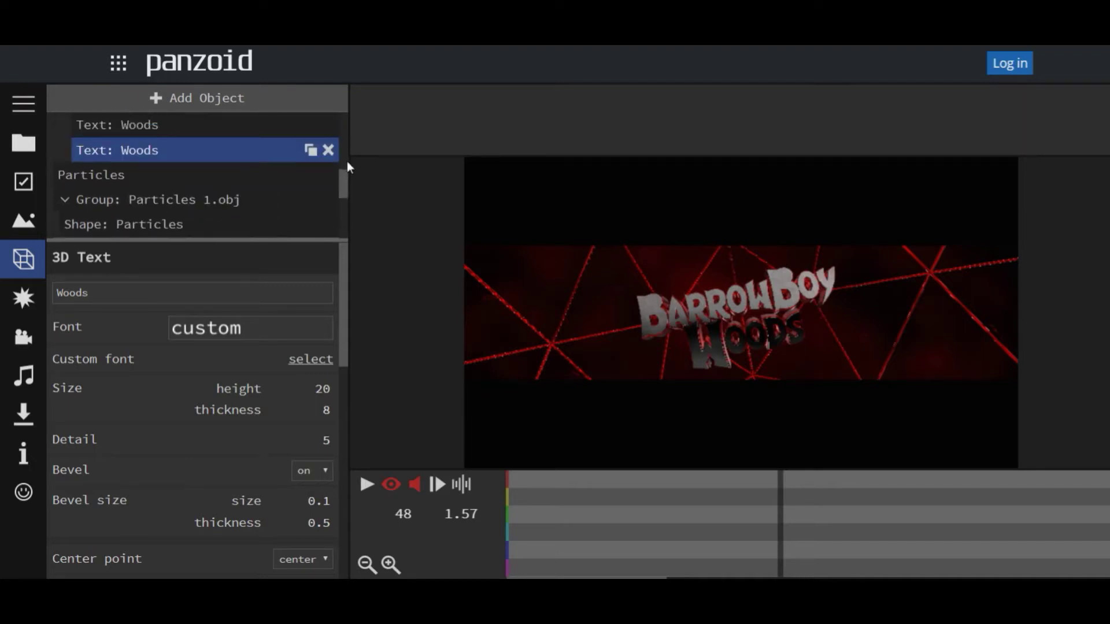
{"action": "mouse_move", "coordinate": [230, 139]}
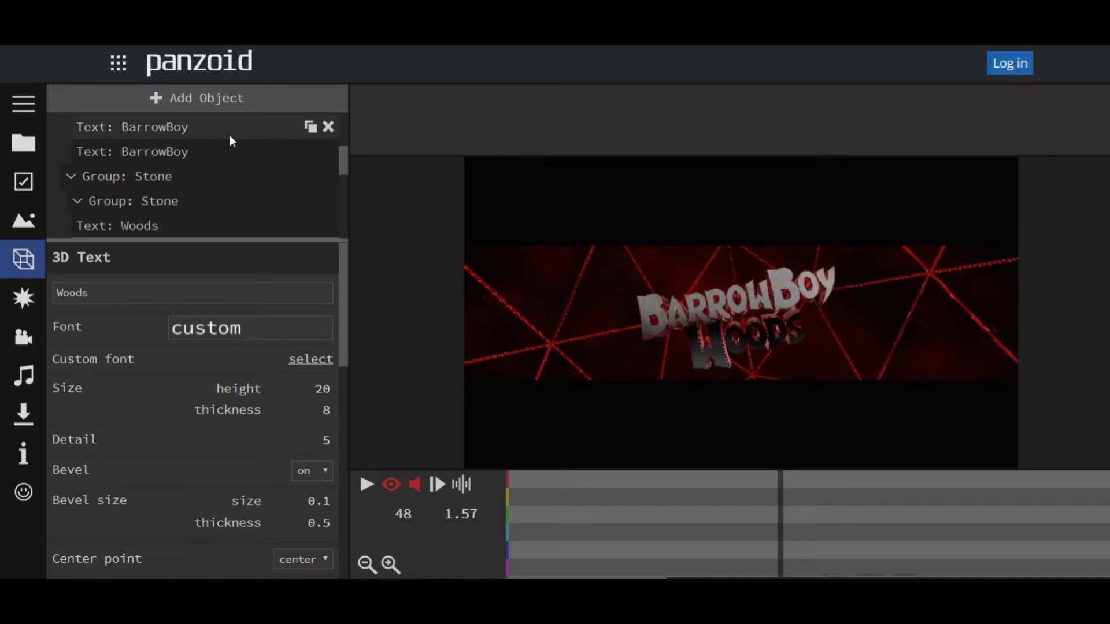
{"action": "left_click", "coordinate": [230, 135]}
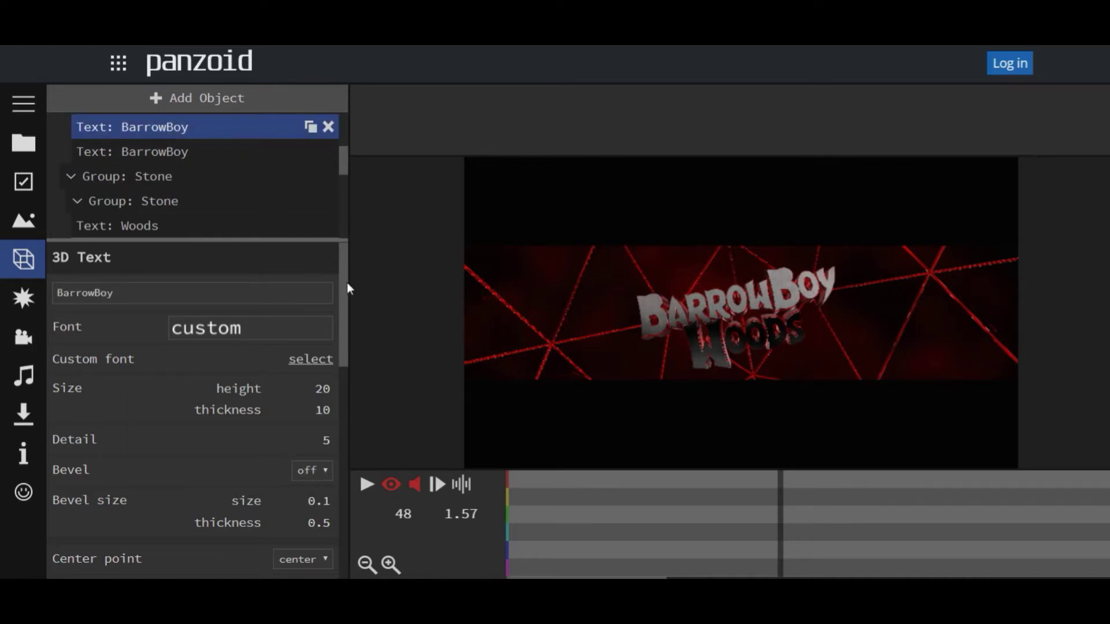
{"action": "scroll", "coordinate": [345, 279], "scroll_direction": "down", "scroll_amount": 3}
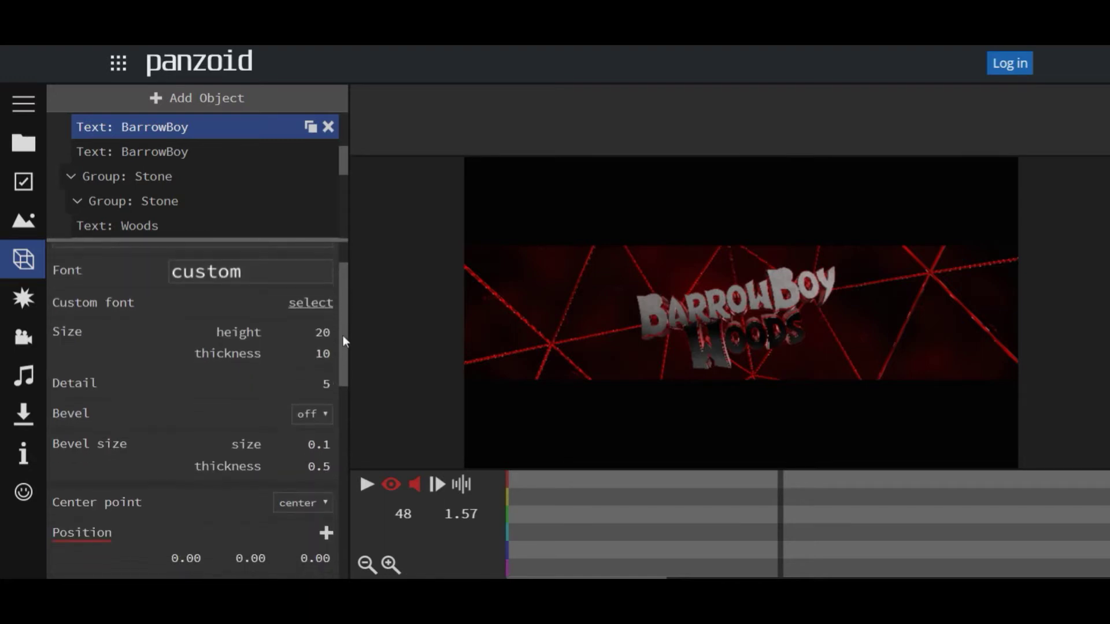
{"action": "scroll", "coordinate": [339, 384], "scroll_direction": "down", "scroll_amount": 5}
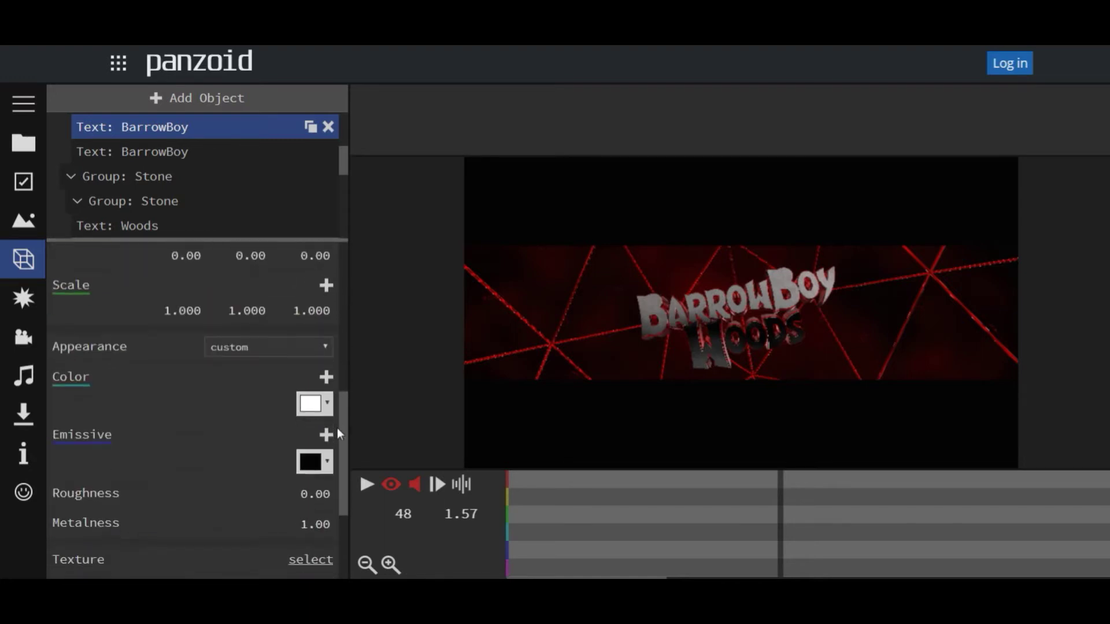
{"action": "left_click", "coordinate": [331, 403]}
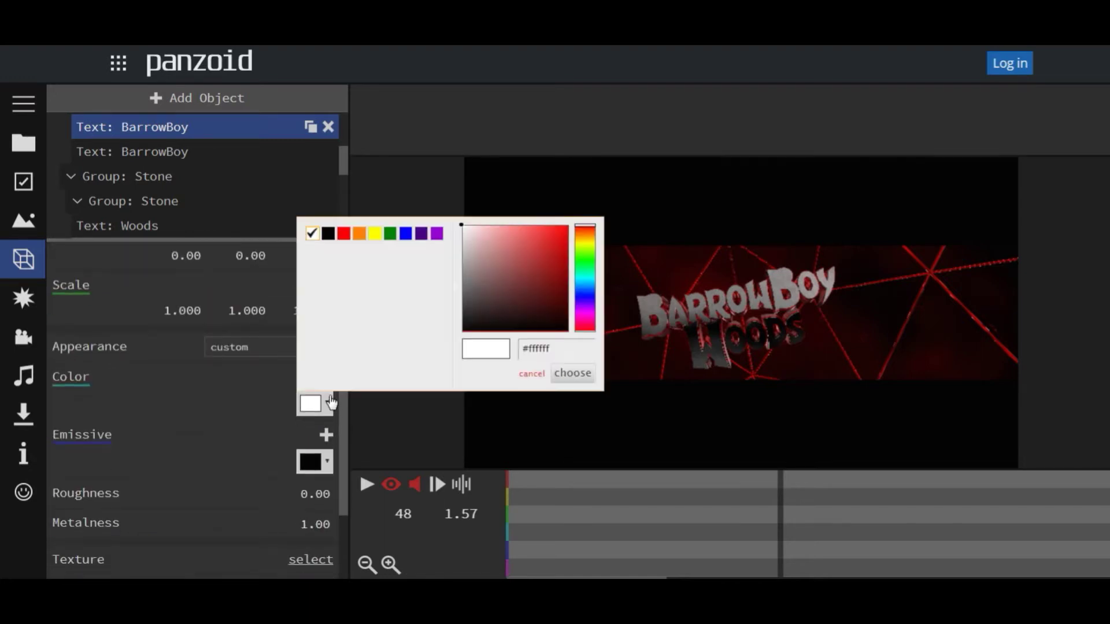
{"action": "left_click", "coordinate": [406, 235]}
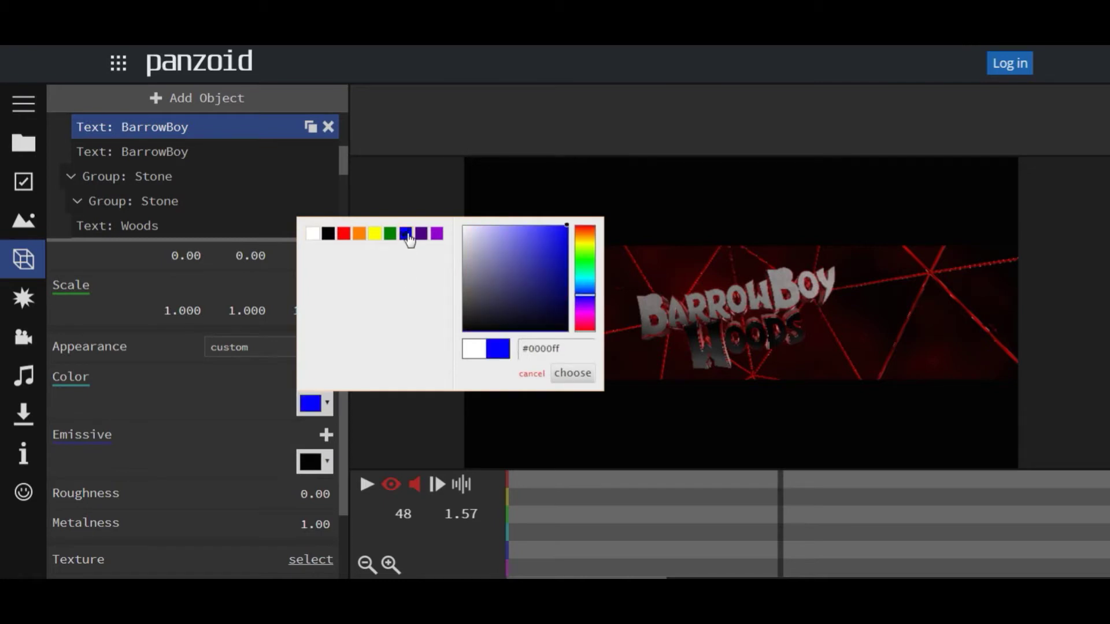
{"action": "left_click", "coordinate": [573, 375]}
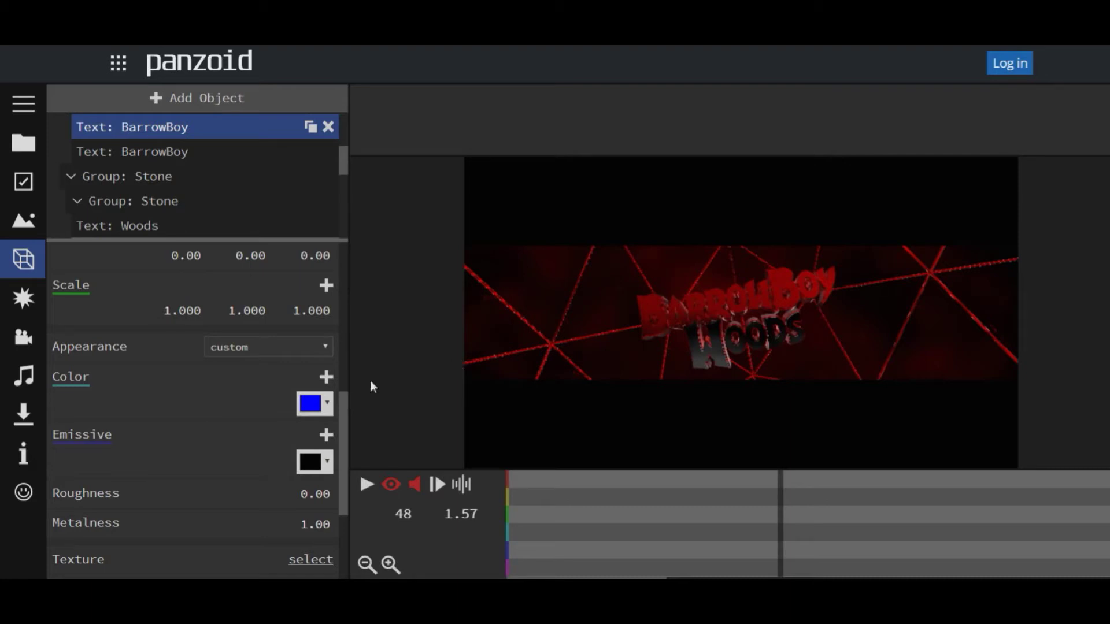
{"action": "left_click", "coordinate": [330, 404]}
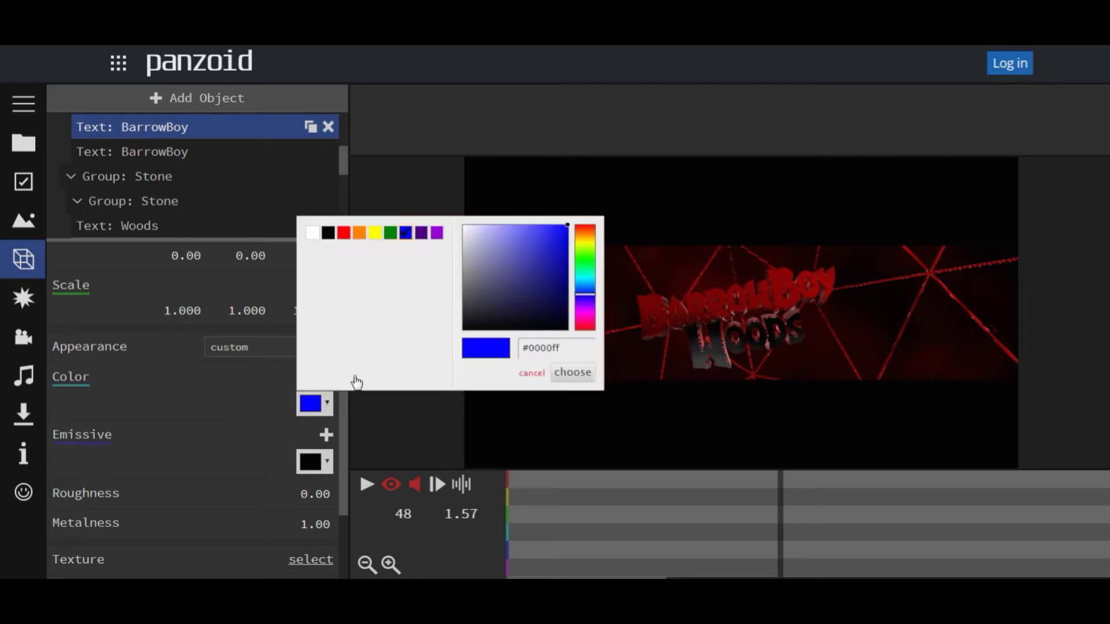
{"action": "left_click", "coordinate": [313, 233]}
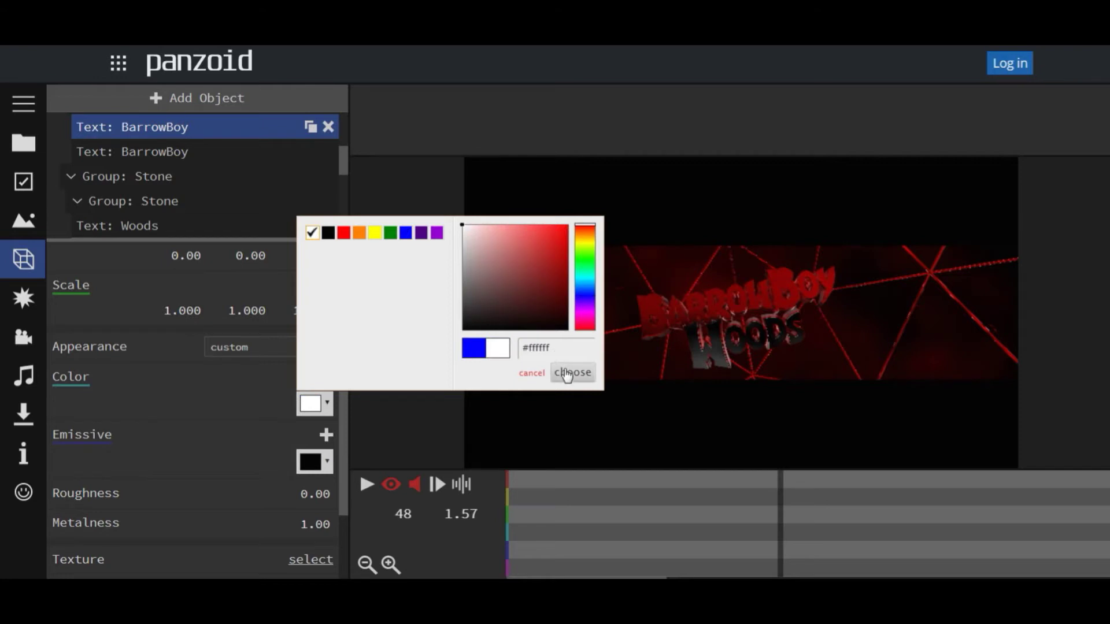
{"action": "left_click", "coordinate": [569, 372]}
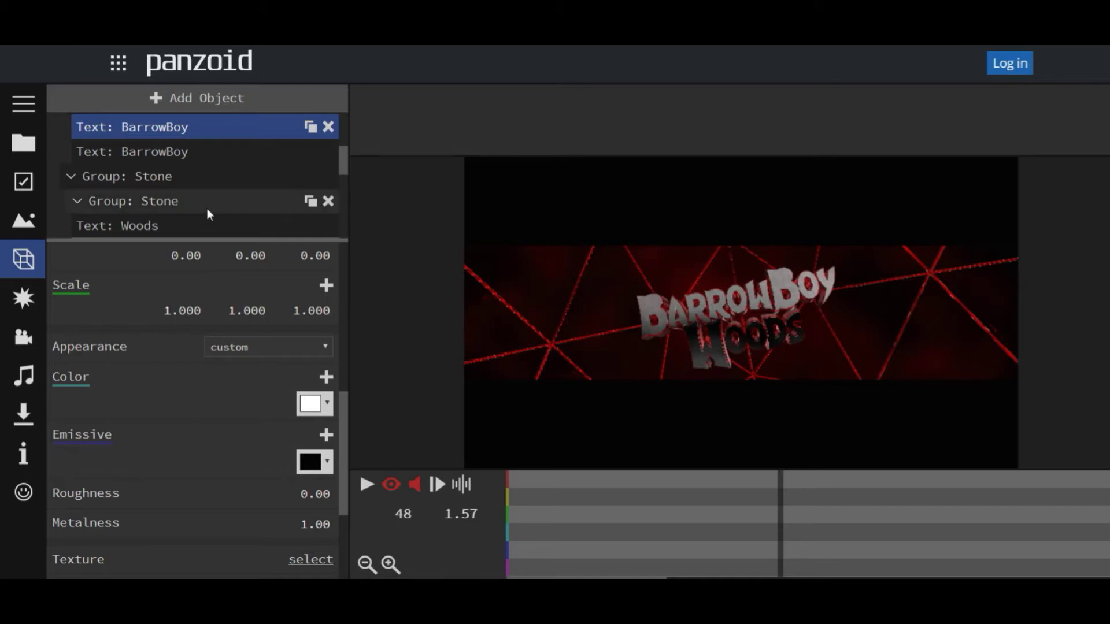
{"action": "left_click", "coordinate": [23, 373]}
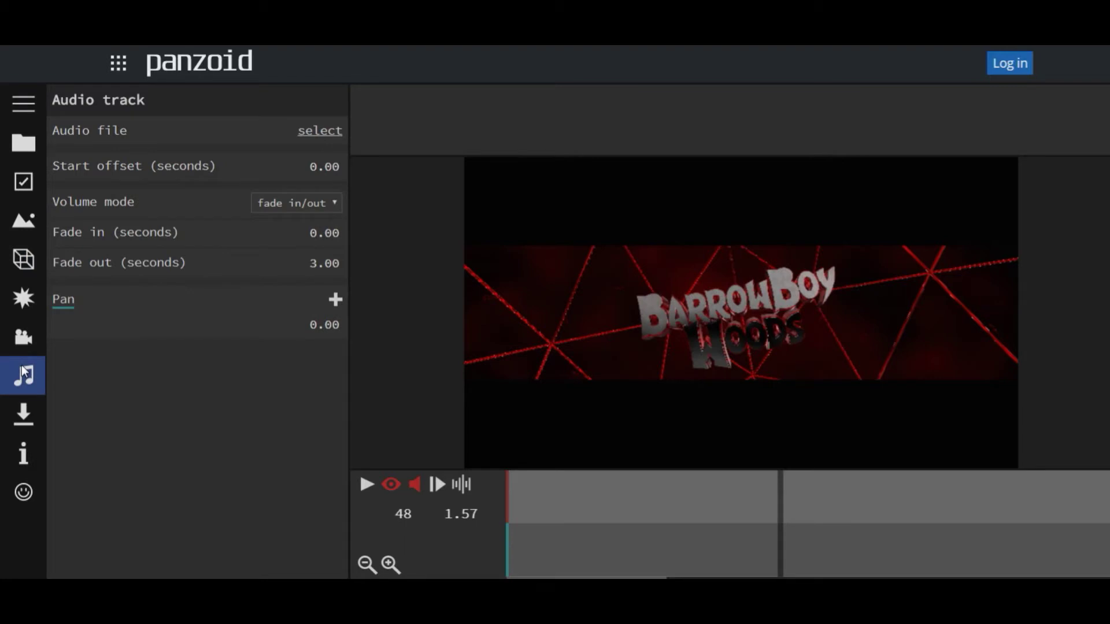
In the download settings, set Mode to good quality and start the render
{"action": "left_click", "coordinate": [22, 414]}
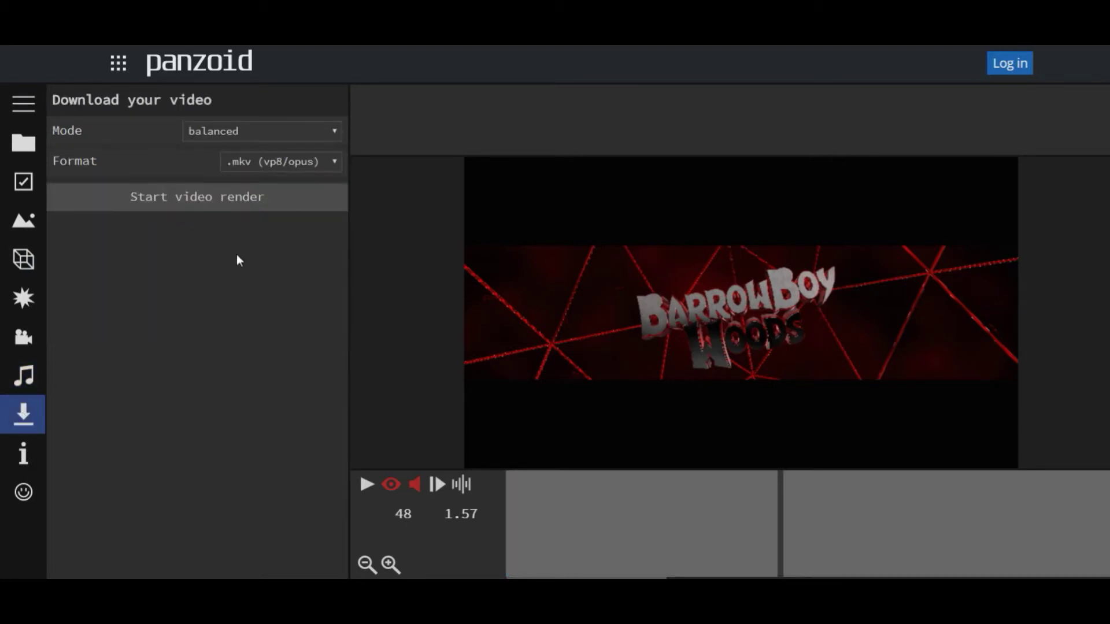
{"action": "left_click", "coordinate": [335, 132]}
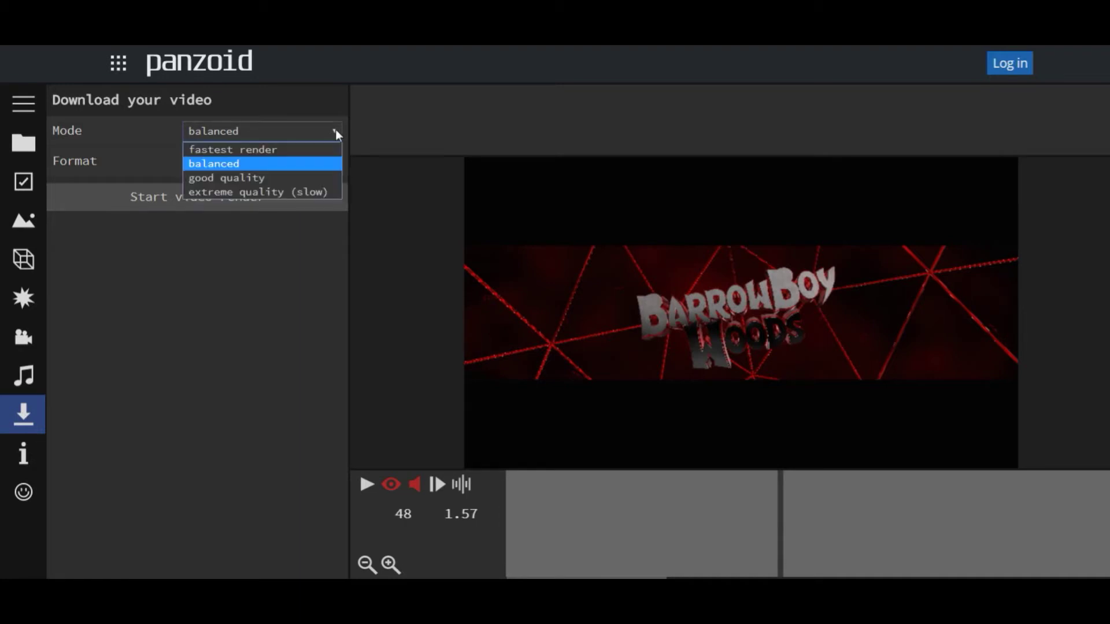
{"action": "left_click", "coordinate": [299, 185]}
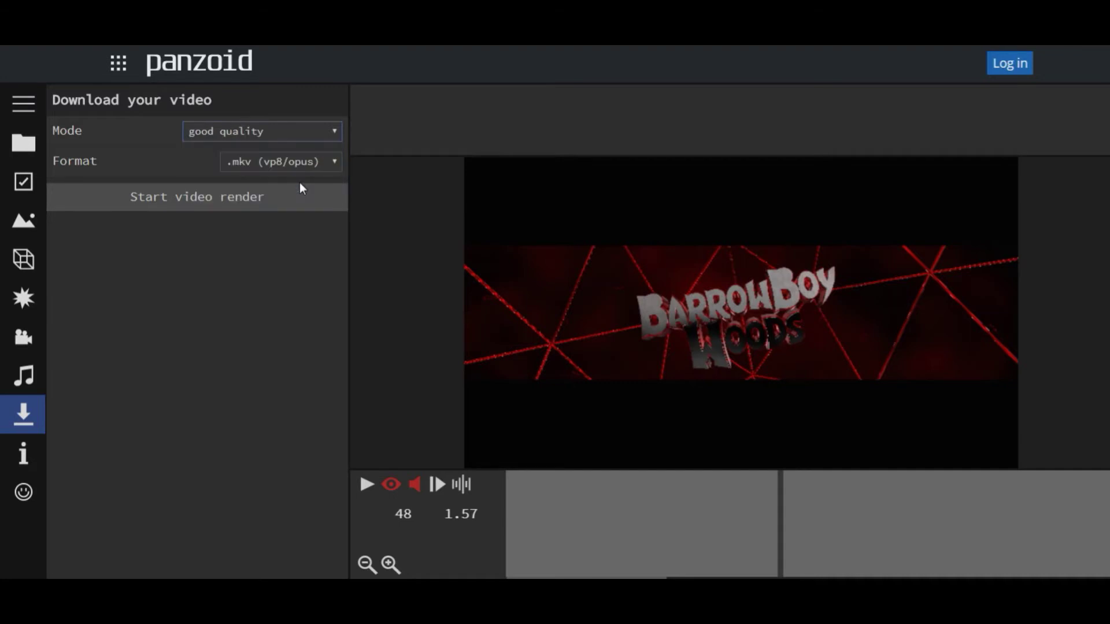
{"action": "left_click", "coordinate": [181, 200]}
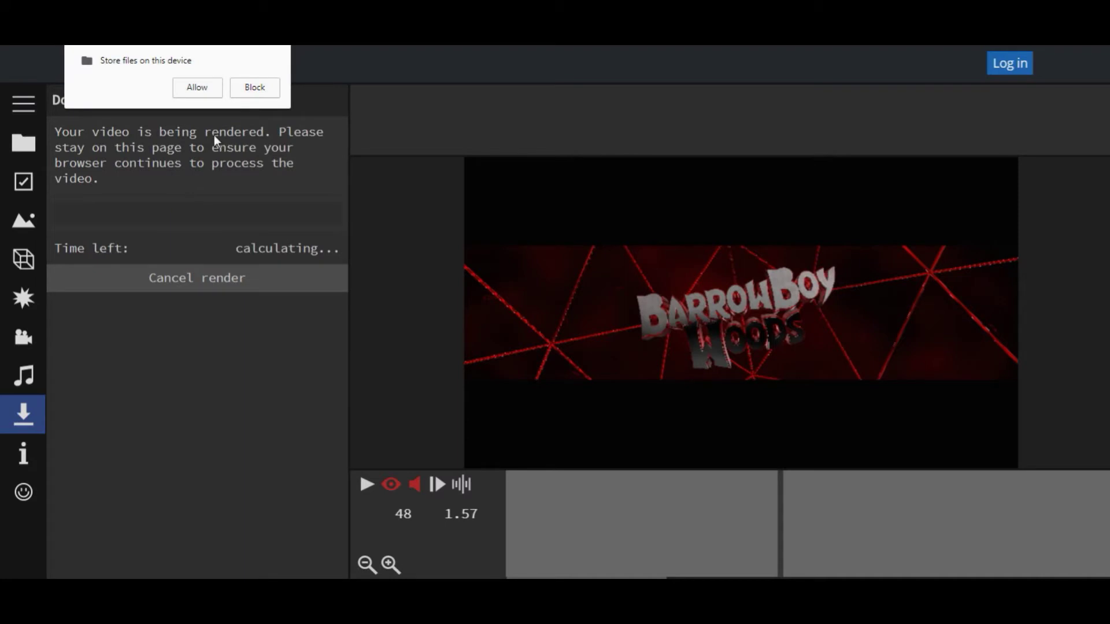
Allow the site to store the rendered intro file
{"action": "left_click", "coordinate": [199, 89]}
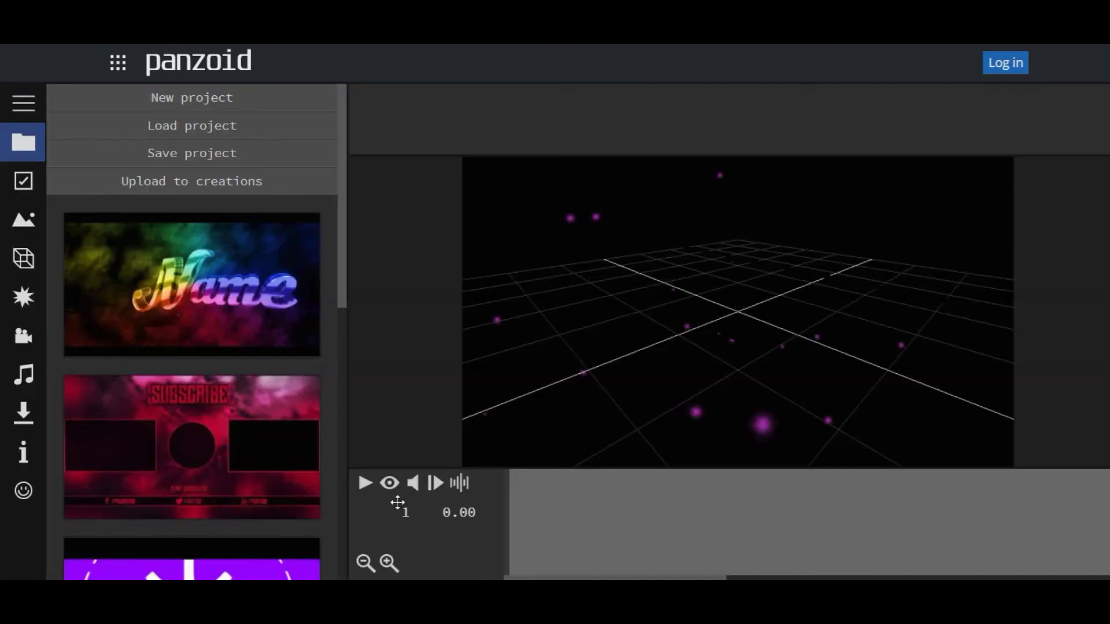
Play the diamond template preview twice, pausing on the BLUEBOY GREEN title at 2.40 s
{"action": "left_click", "coordinate": [366, 483]}
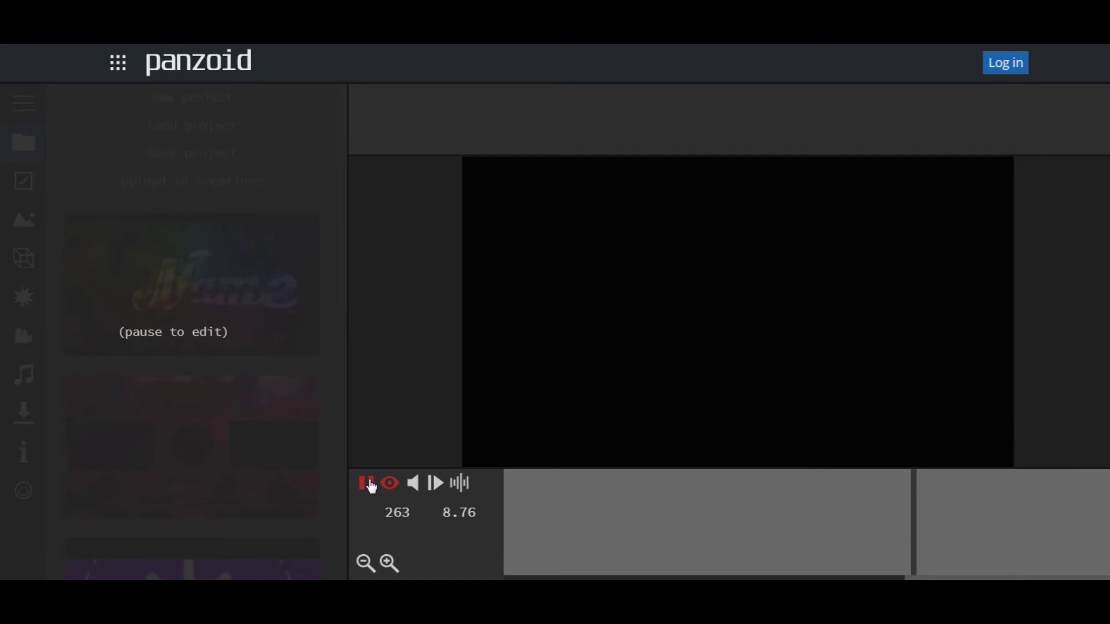
{"action": "left_click", "coordinate": [367, 483]}
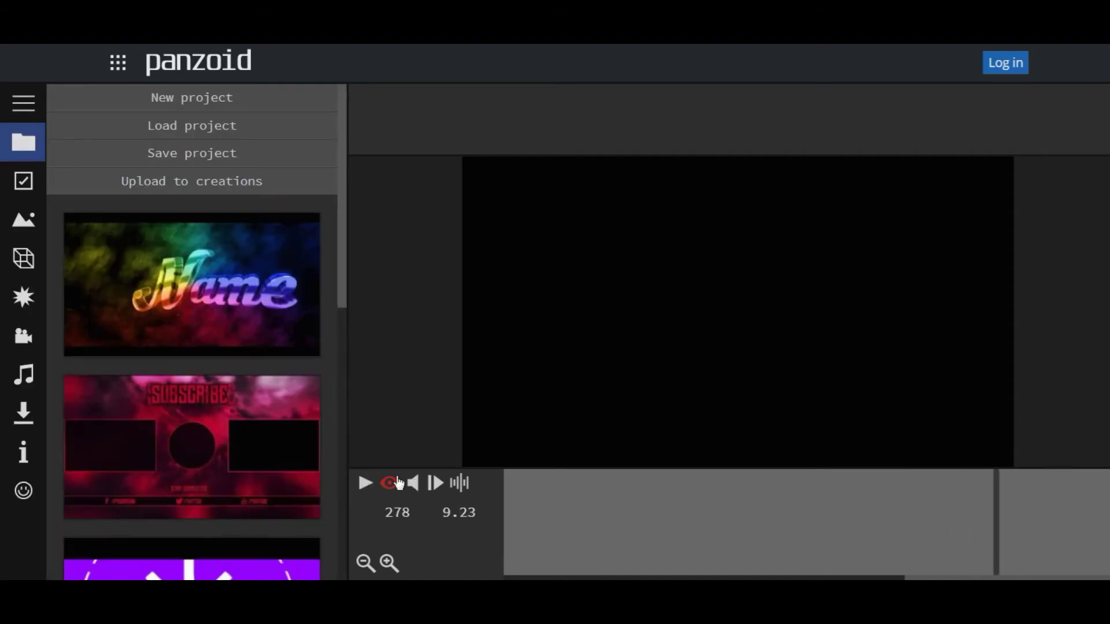
{"action": "left_click", "coordinate": [366, 484]}
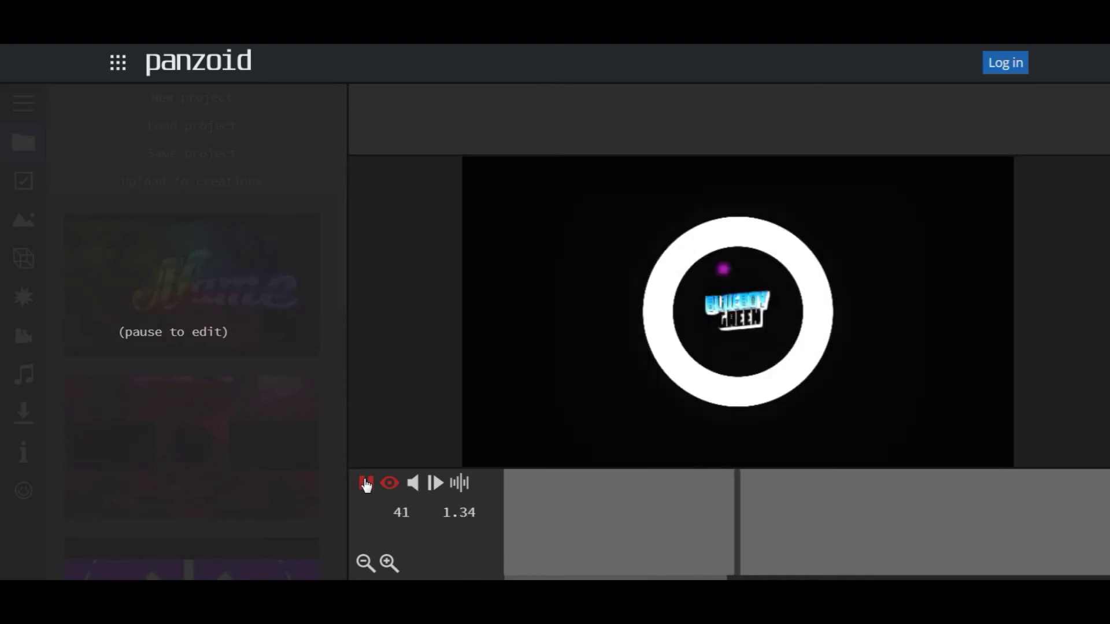
{"action": "left_click", "coordinate": [366, 484]}
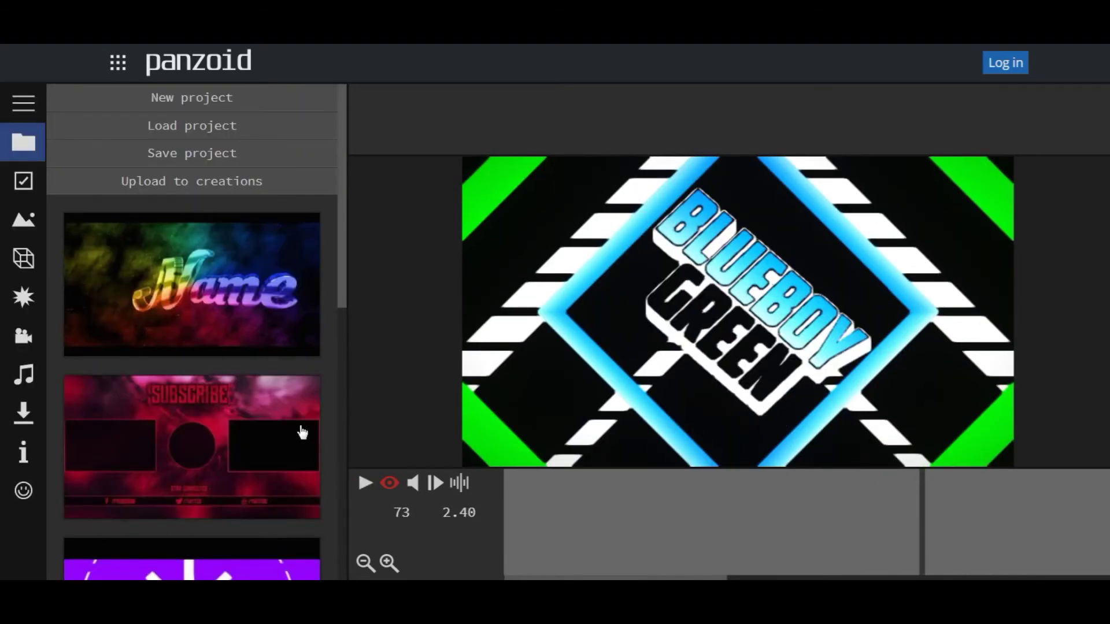
Rename the first BlueBoy text layer to BarrowBoy
{"action": "left_click", "coordinate": [23, 258]}
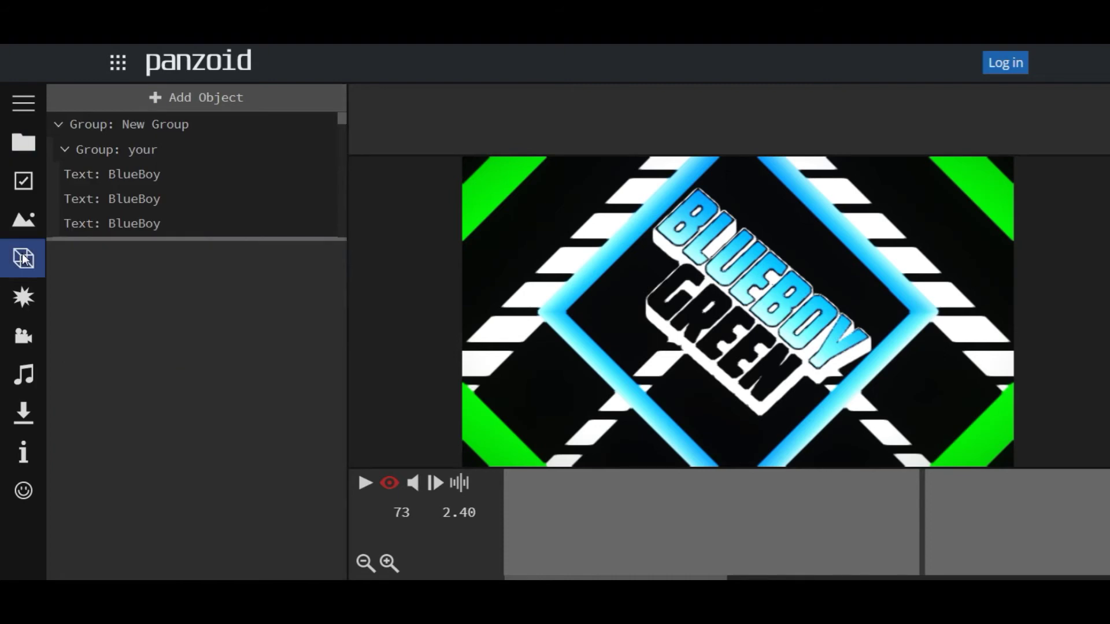
{"action": "left_click", "coordinate": [193, 174]}
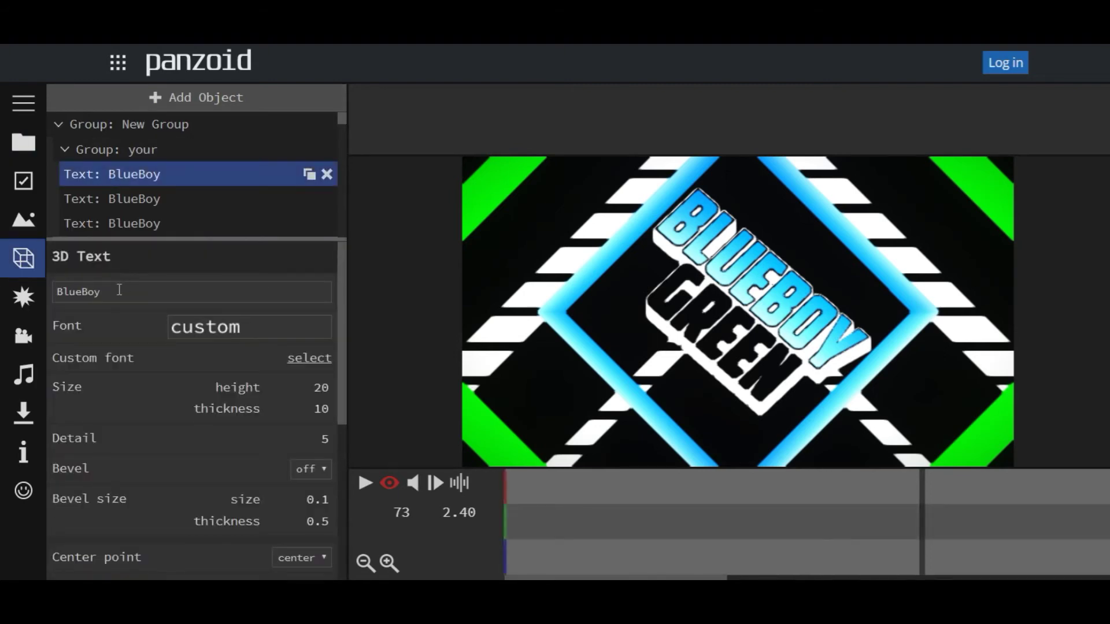
{"action": "left_click_drag", "start_coordinate": [119, 290], "coordinate": [42, 286]}
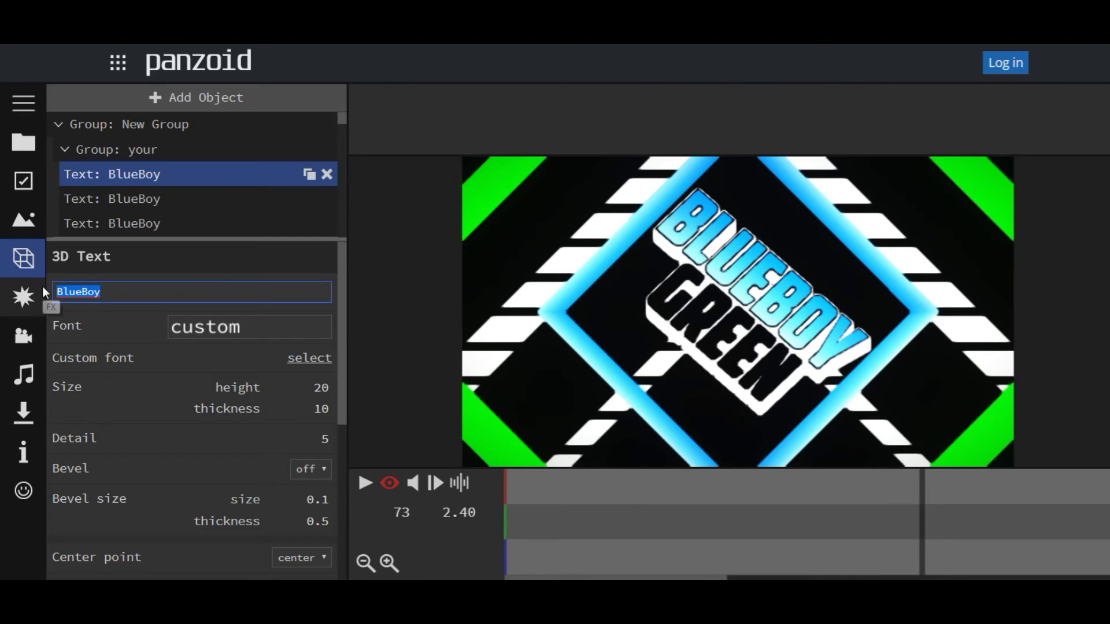
{"action": "key", "text": "BackSpace"}
{"action": "type", "text": "BarrowBoy"}
{"action": "key", "text": "Return"}
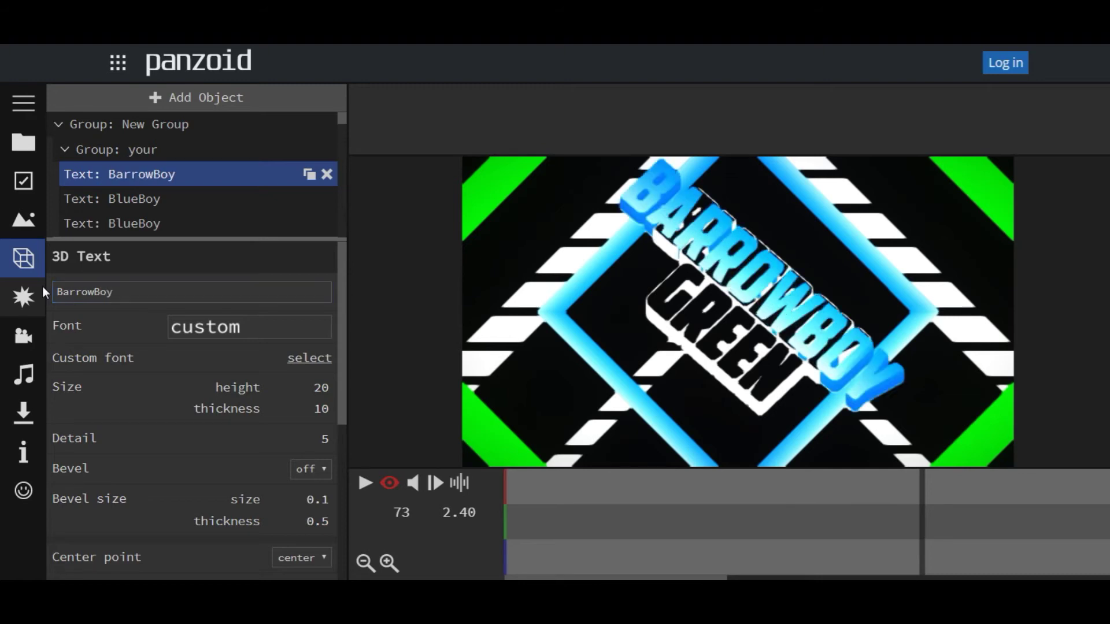
Change the second BlueBoy text layer to BarrowBoy, removing a stray typed character
{"action": "left_click", "coordinate": [141, 196]}
{"action": "left_click", "coordinate": [111, 292]}
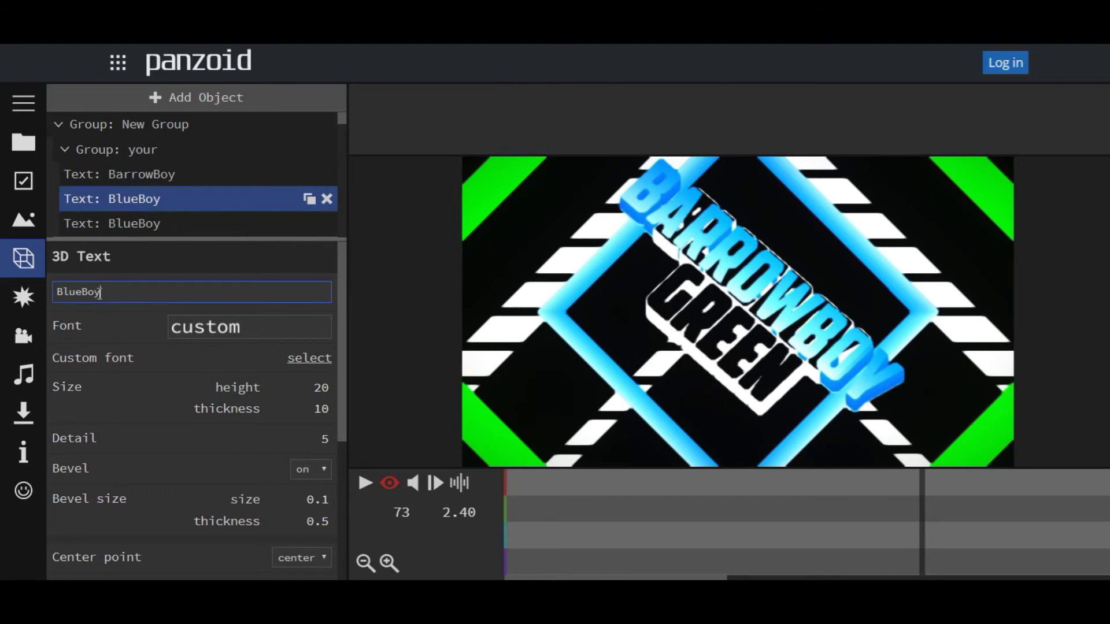
{"action": "double_click", "coordinate": [53, 292]}
{"action": "key", "text": "BackSpace"}
{"action": "type", "text": "BarrowBoy]"}
{"action": "key", "text": "BackSpace"}
{"action": "key", "text": "Return"}
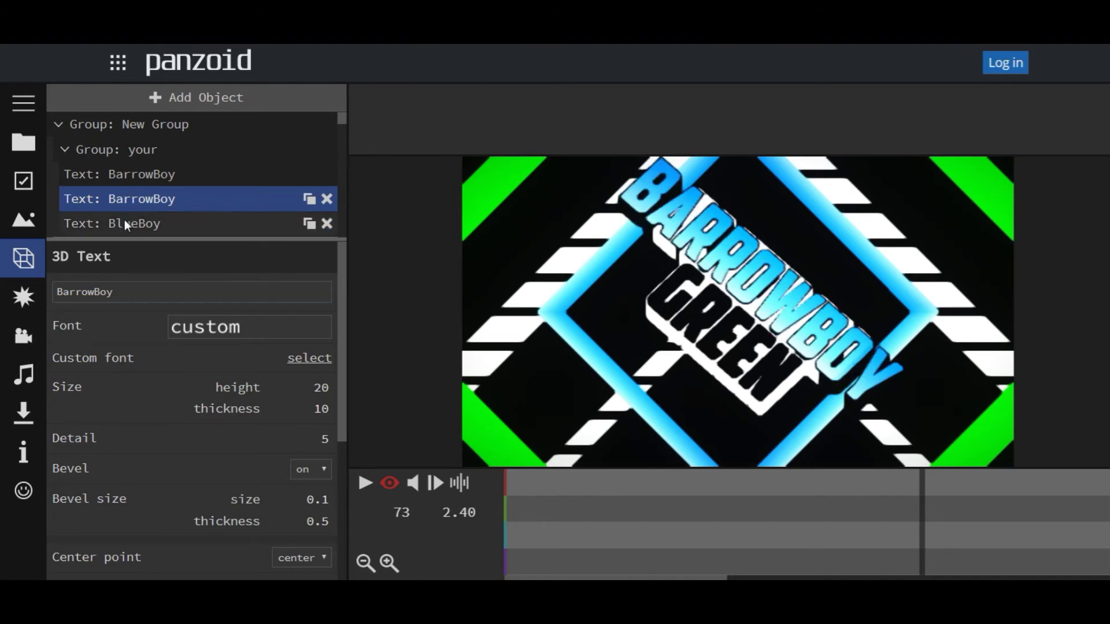
Change the third BlueBoy text layer to BarrowBoy
{"action": "left_click", "coordinate": [123, 222]}
{"action": "double_click", "coordinate": [64, 293]}
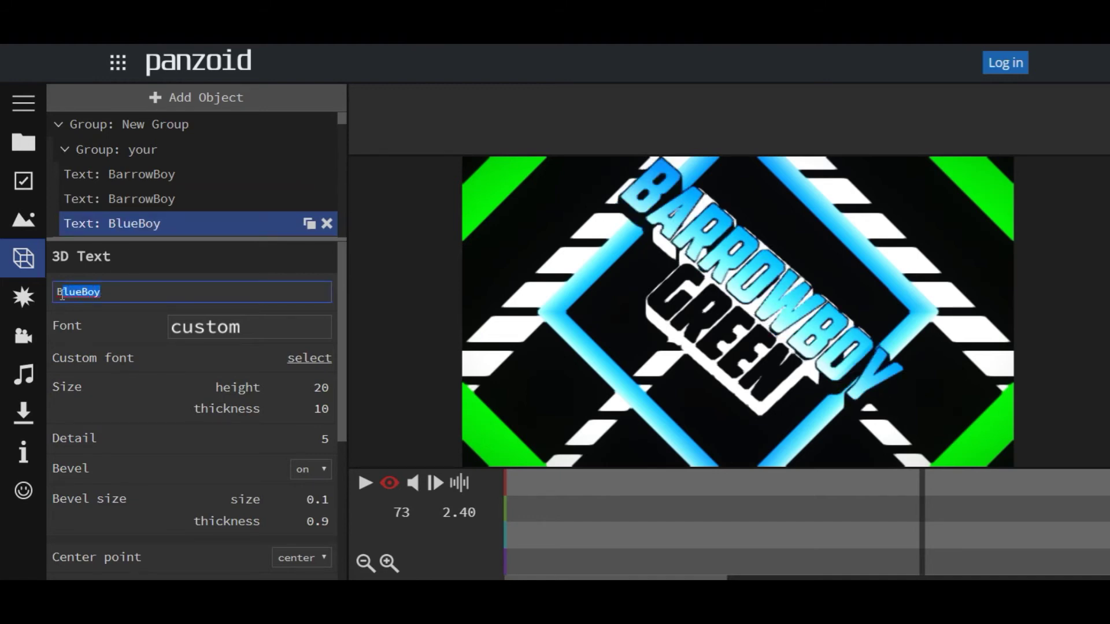
{"action": "key", "text": "BackSpace"}
{"action": "type", "text": "BarrowBoy"}
{"action": "key", "text": "Return"}
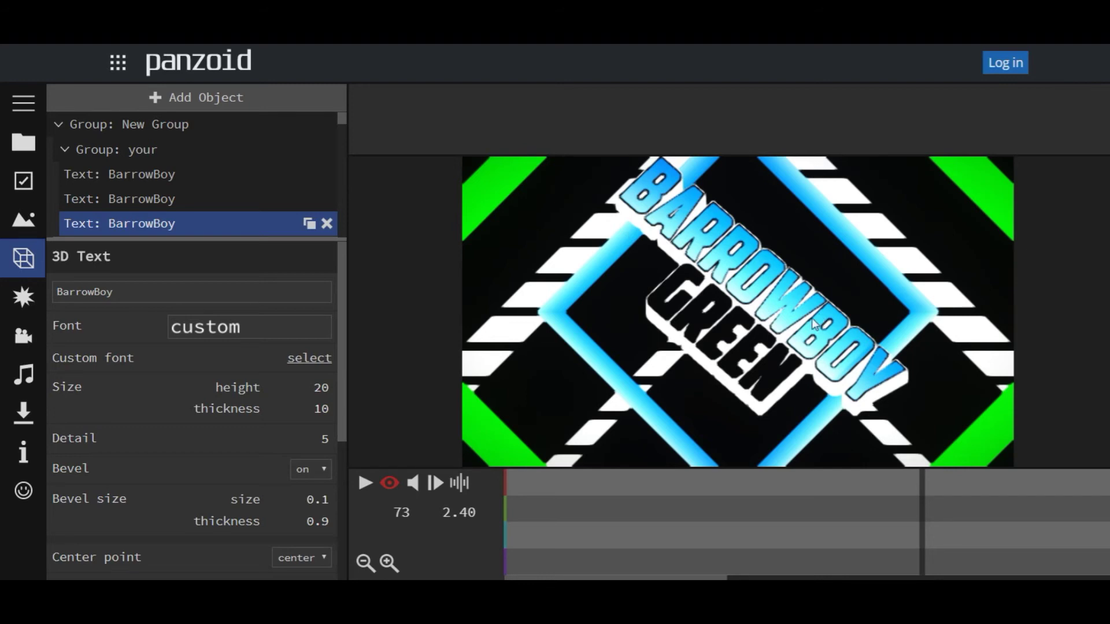
{"action": "mouse_move", "coordinate": [328, 130]}
{"action": "mouse_move", "coordinate": [341, 120]}
{"action": "left_mouse_down"}
{"action": "mouse_move", "coordinate": [338, 203]}
{"action": "mouse_move", "coordinate": [345, 129]}
{"action": "left_mouse_up"}
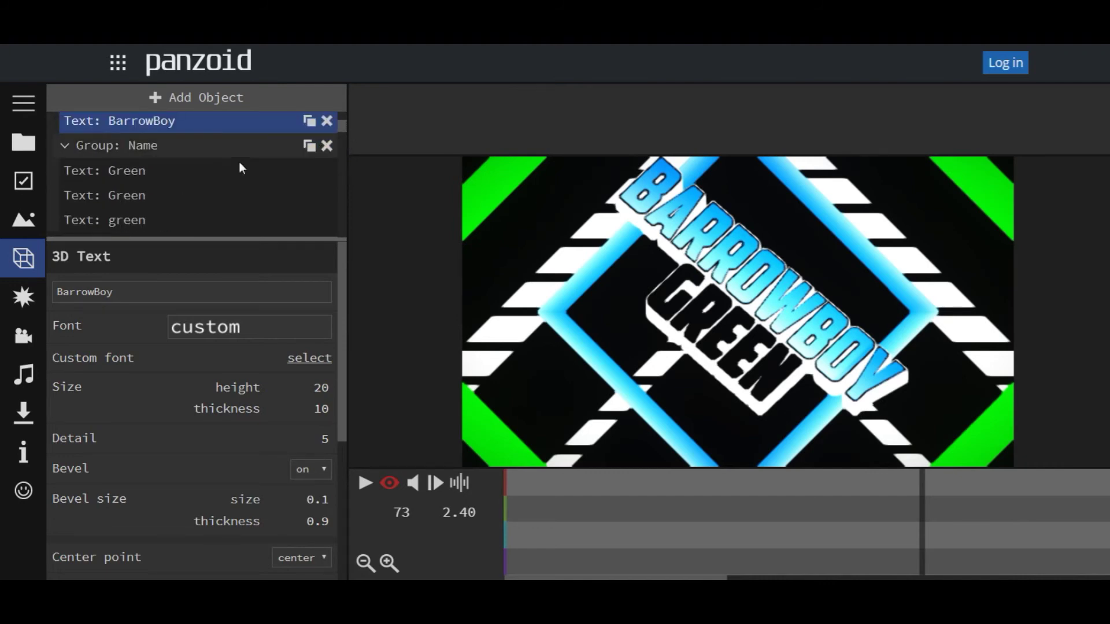
Rename the first Green text layer to Woods
{"action": "left_click", "coordinate": [165, 176]}
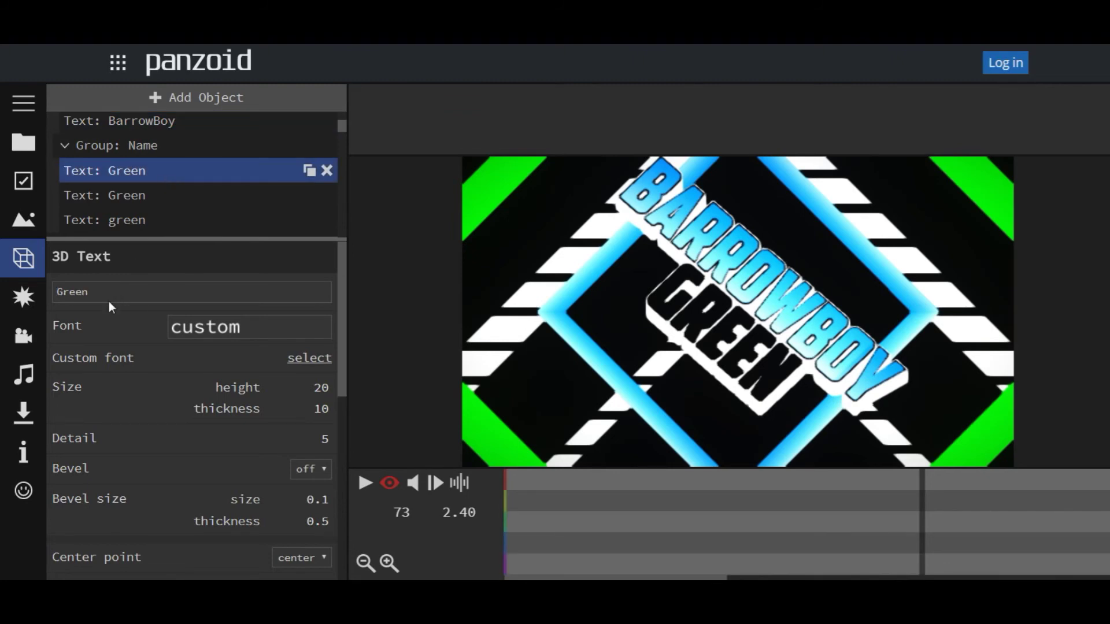
{"action": "left_click_drag", "start_coordinate": [106, 292], "coordinate": [60, 294]}
{"action": "key", "text": "BackSpace"}
{"action": "type", "text": "Woods"}
{"action": "key", "text": "Return"}
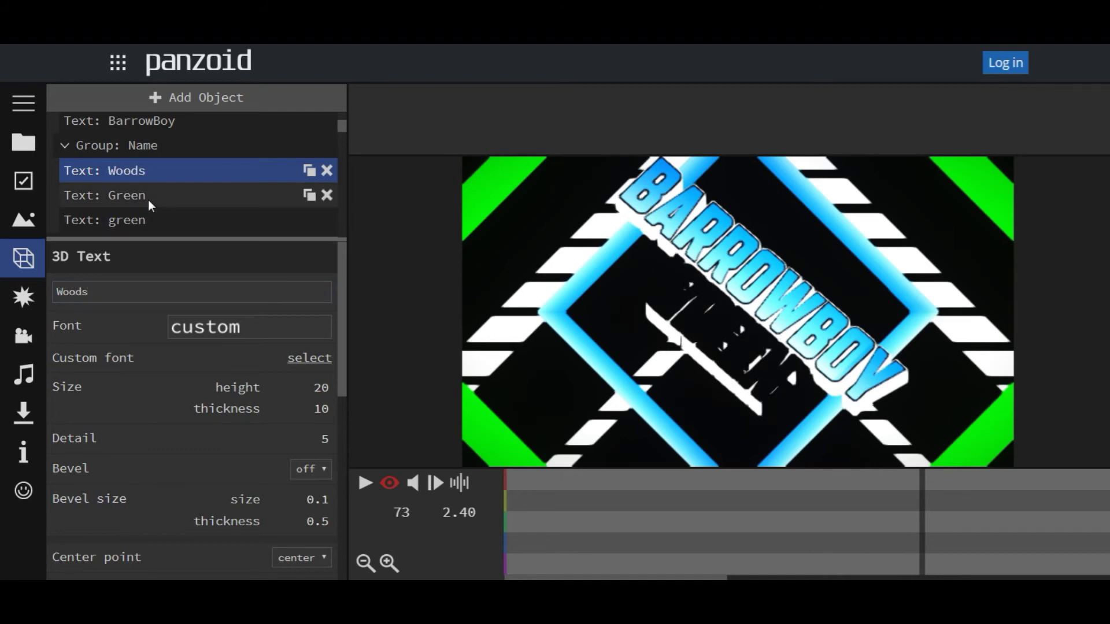
Change the second Green and lowercase green layers to Woods, then play the preview
{"action": "left_click", "coordinate": [148, 199]}
{"action": "left_click_drag", "start_coordinate": [93, 295], "coordinate": [58, 296]}
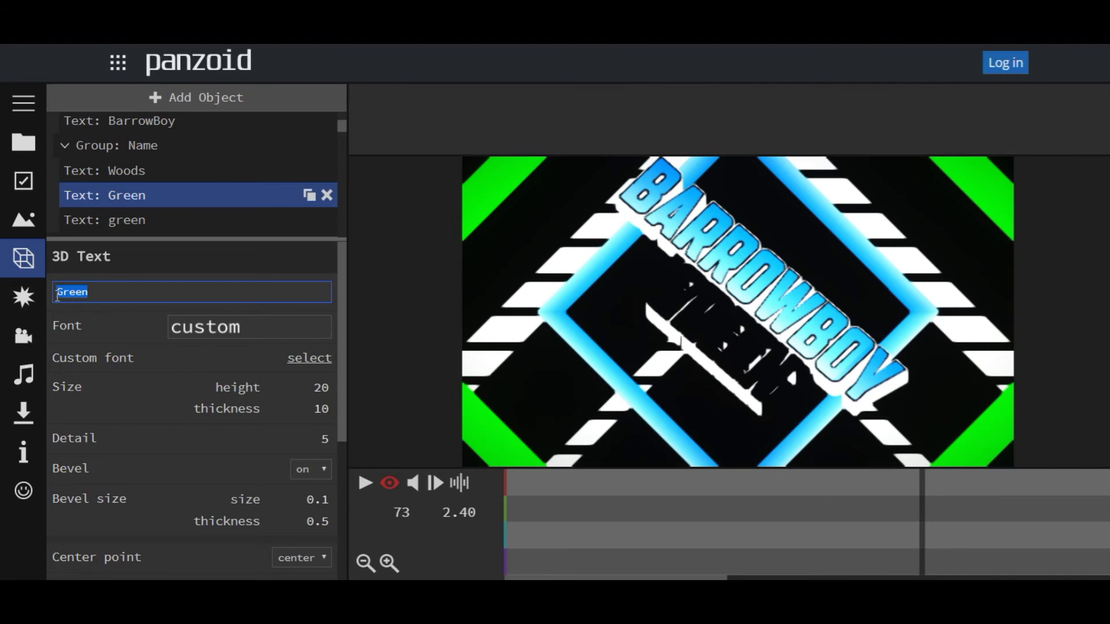
{"action": "key", "text": "BackSpace"}
{"action": "type", "text": "Woods"}
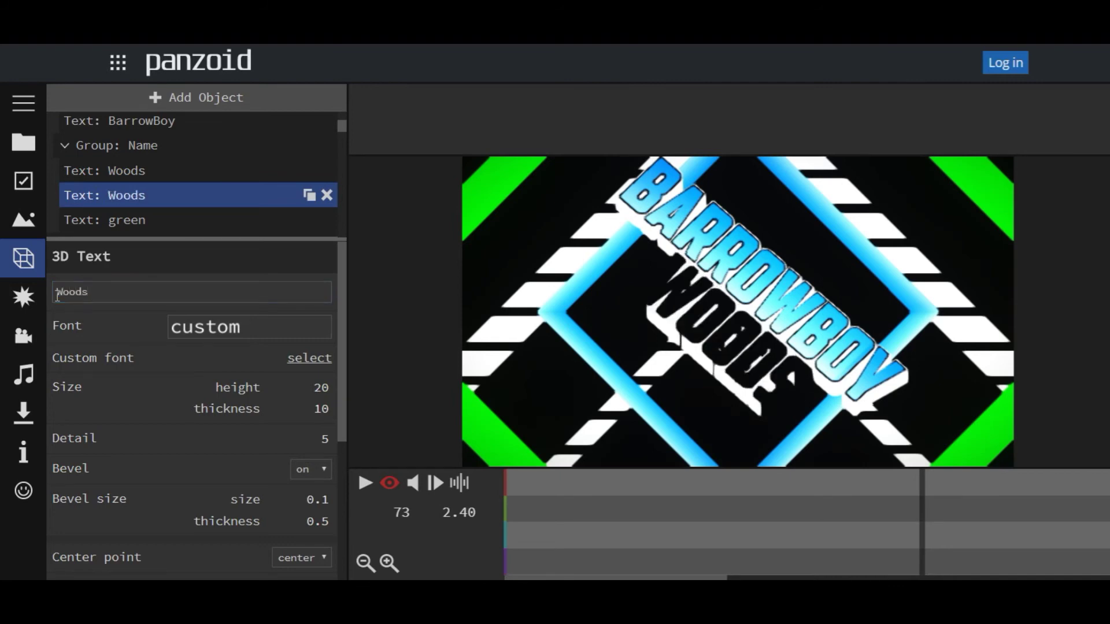
{"action": "left_click", "coordinate": [146, 219]}
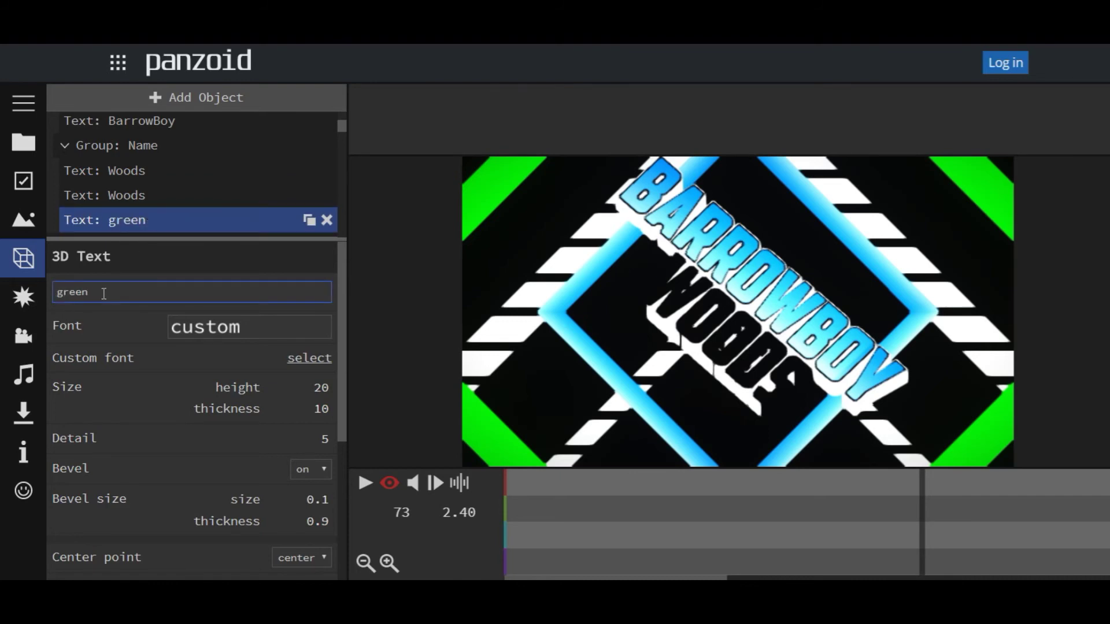
{"action": "key", "text": "BackSpace"}
{"action": "key", "text": "BackSpace"}
{"action": "key", "text": "BackSpace"}
{"action": "key", "text": "BackSpace"}
{"action": "key", "text": "BackSpace"}
{"action": "type", "text": "Woods"}
{"action": "key", "text": "Return"}
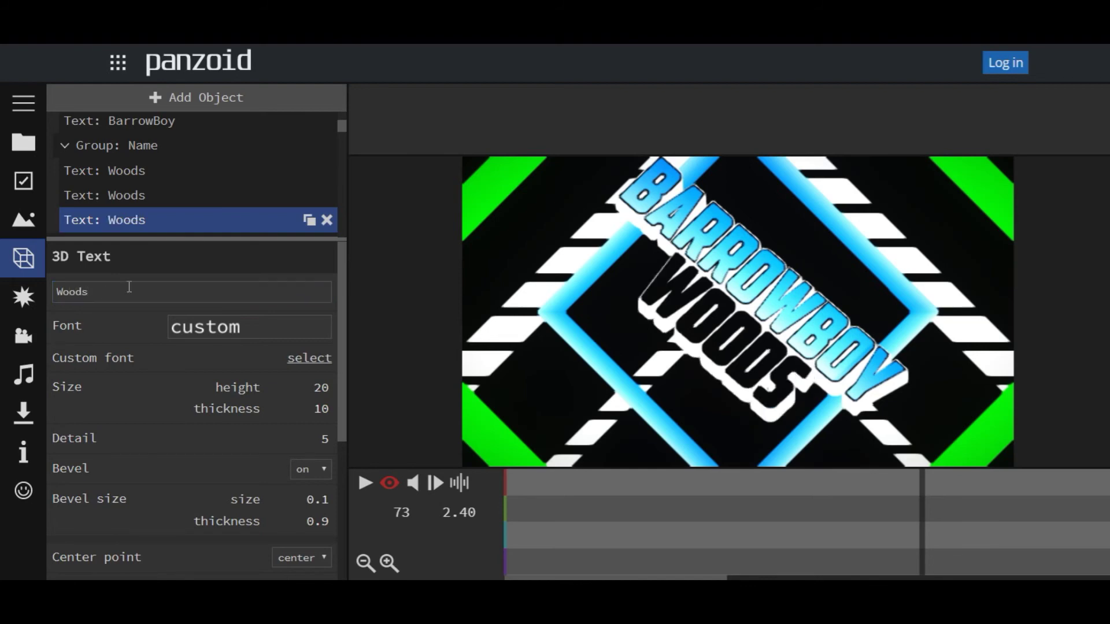
{"action": "left_click", "coordinate": [366, 486]}
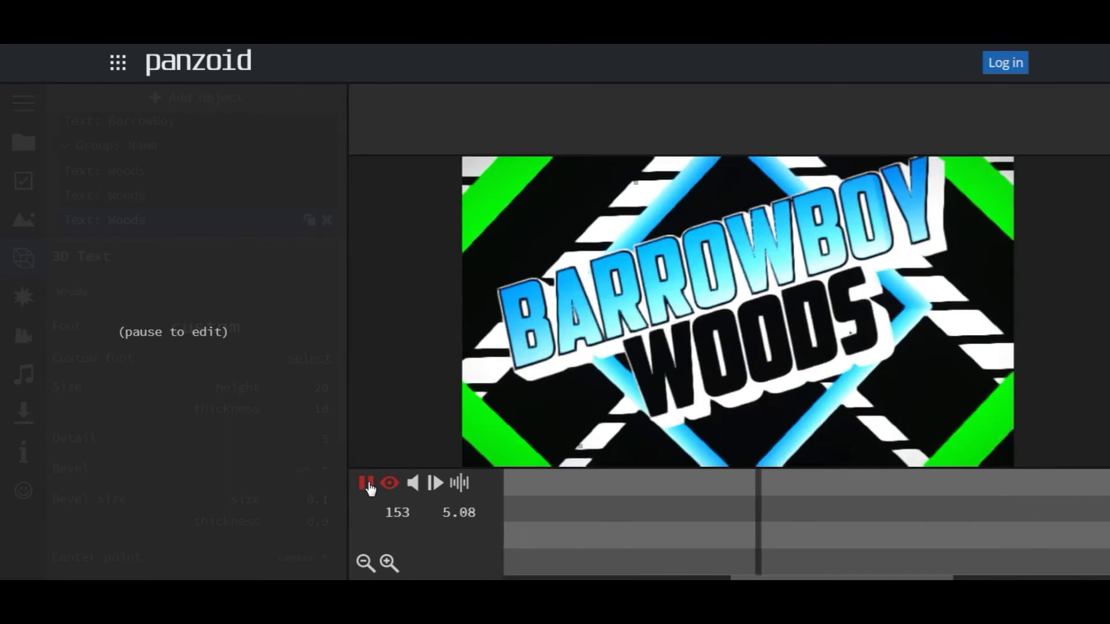
Pause the BARROWBOY WOODS preview at 6.70 seconds
{"action": "left_click", "coordinate": [369, 486]}
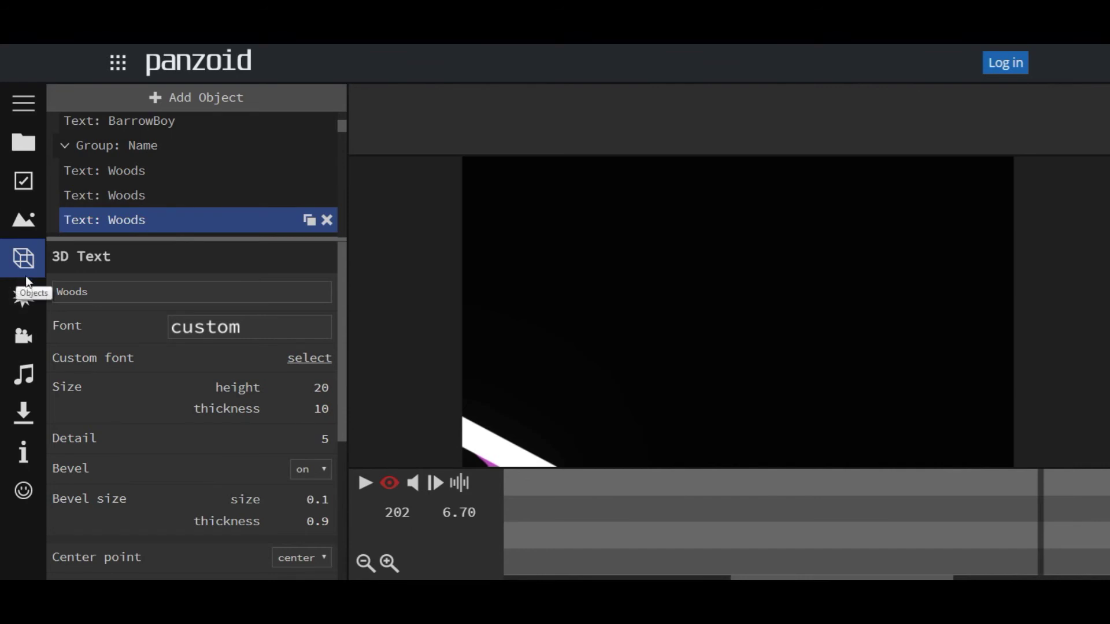
Set the render Mode to good quality and start rendering the intro video
{"action": "left_click", "coordinate": [23, 411]}
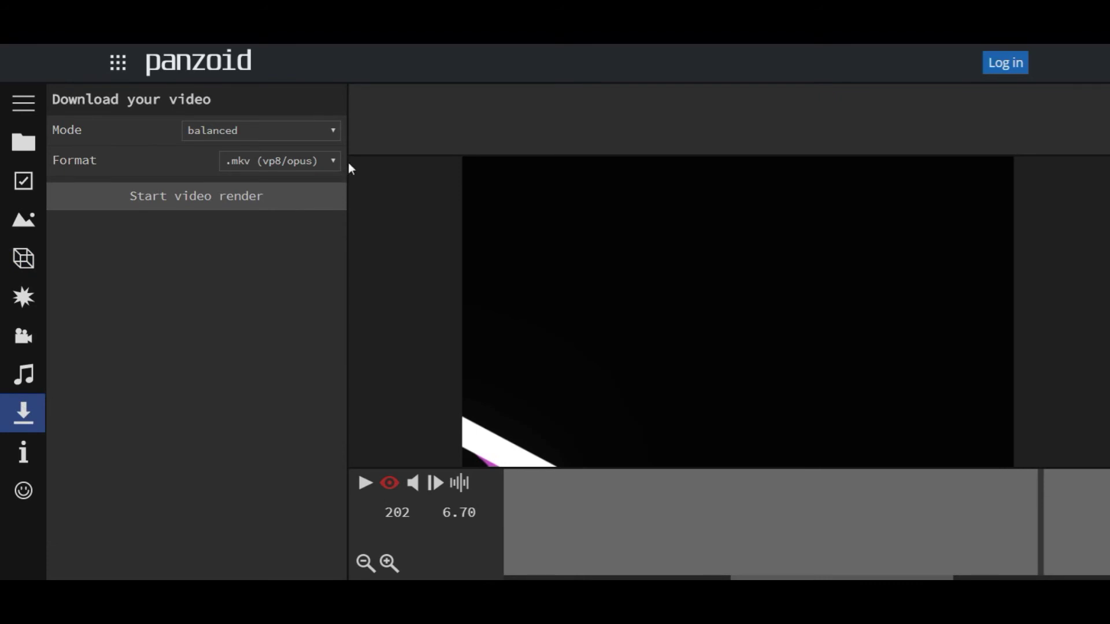
{"action": "left_click", "coordinate": [331, 129]}
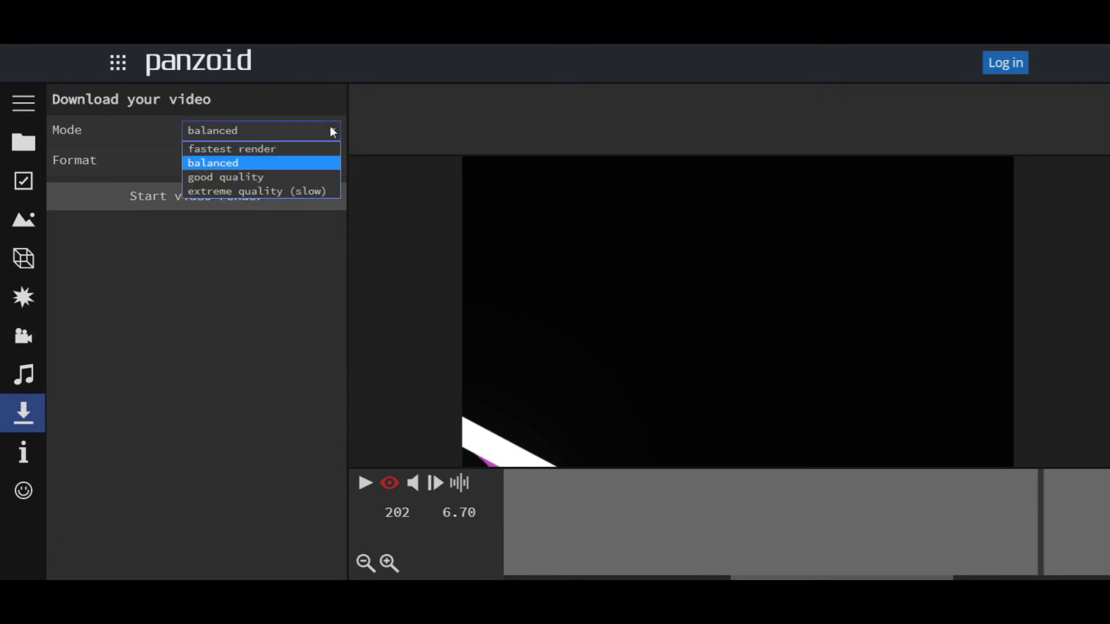
{"action": "left_click", "coordinate": [283, 176]}
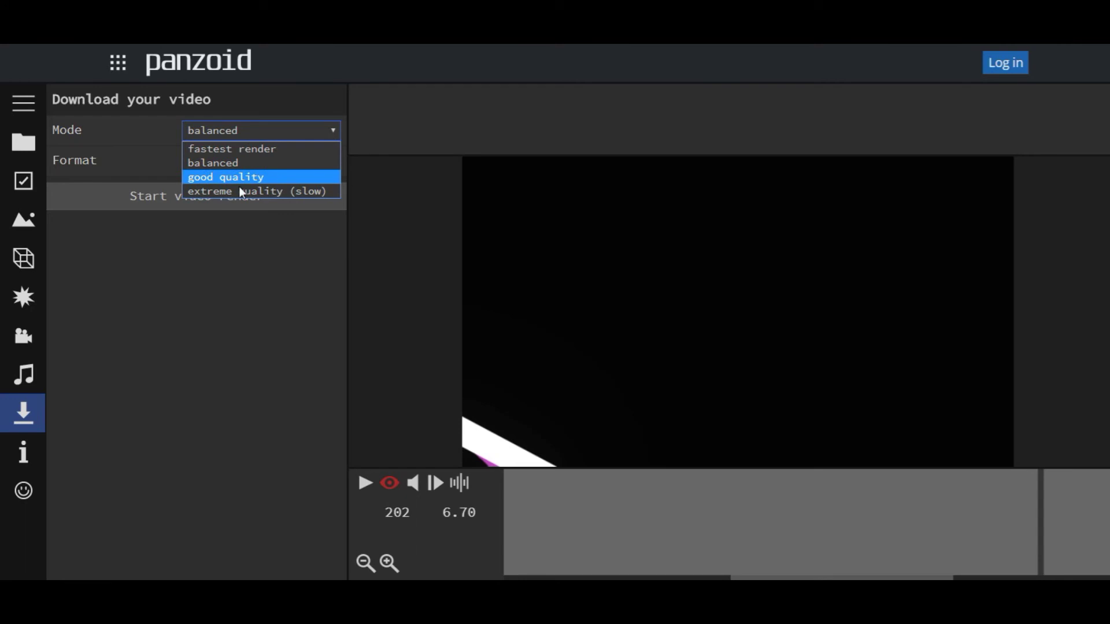
{"action": "left_click", "coordinate": [186, 195]}
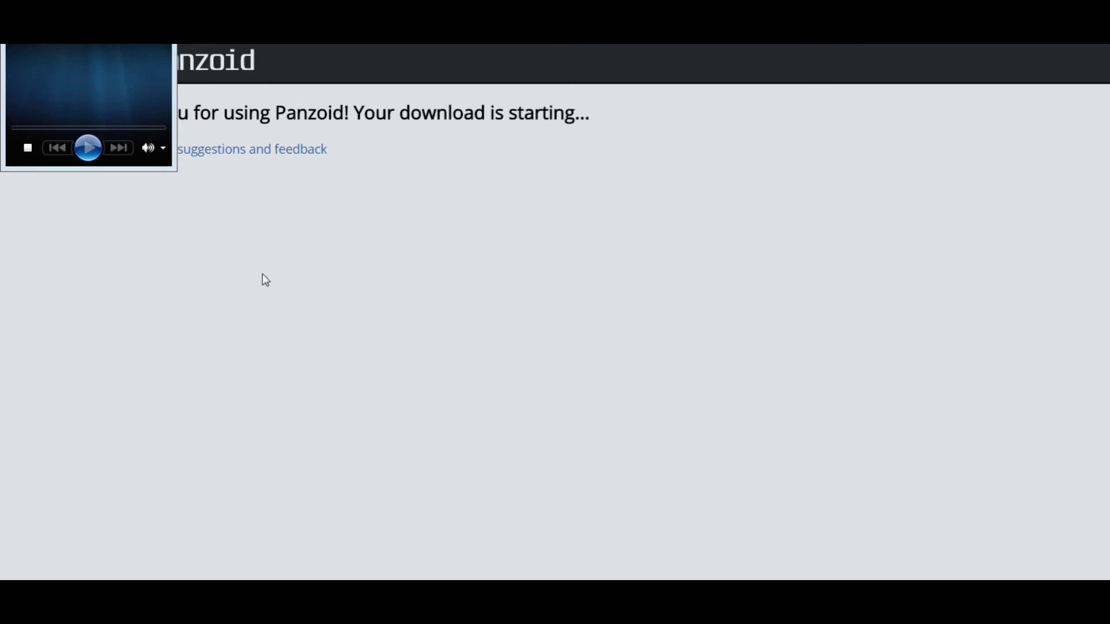
Play the rendered video in the media player, then close the player window
{"action": "left_click", "coordinate": [88, 148]}
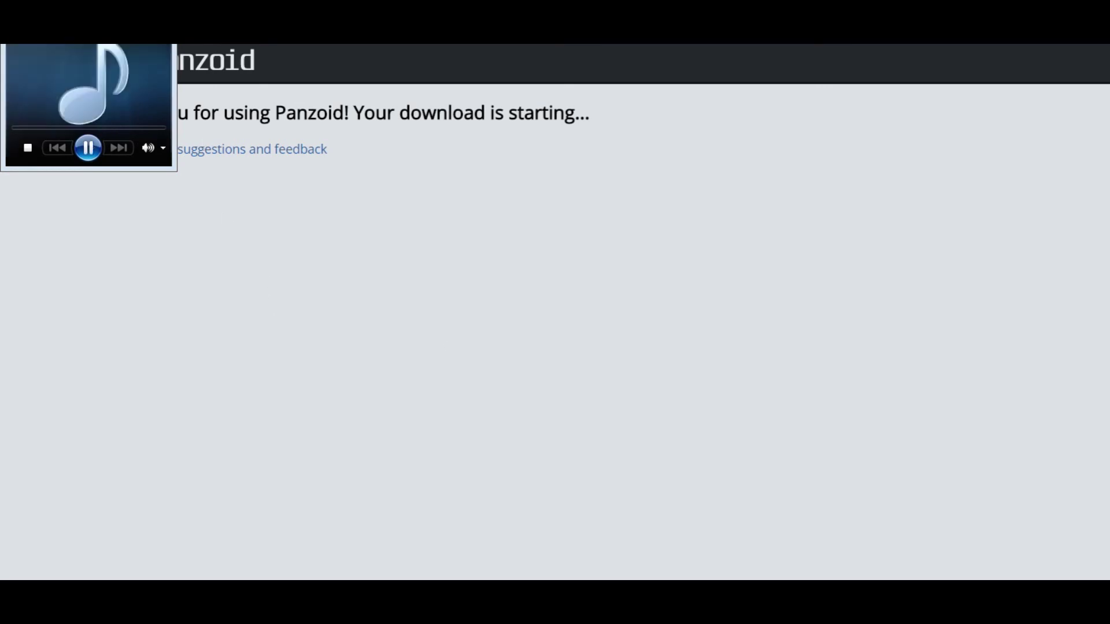
{"action": "left_click", "coordinate": [260, 45]}
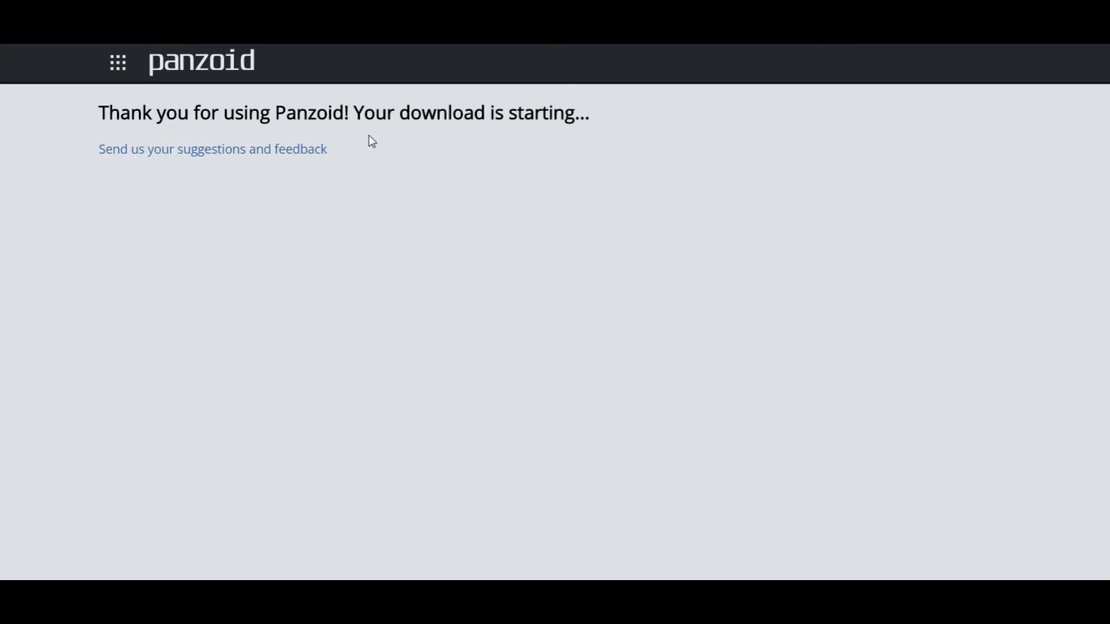